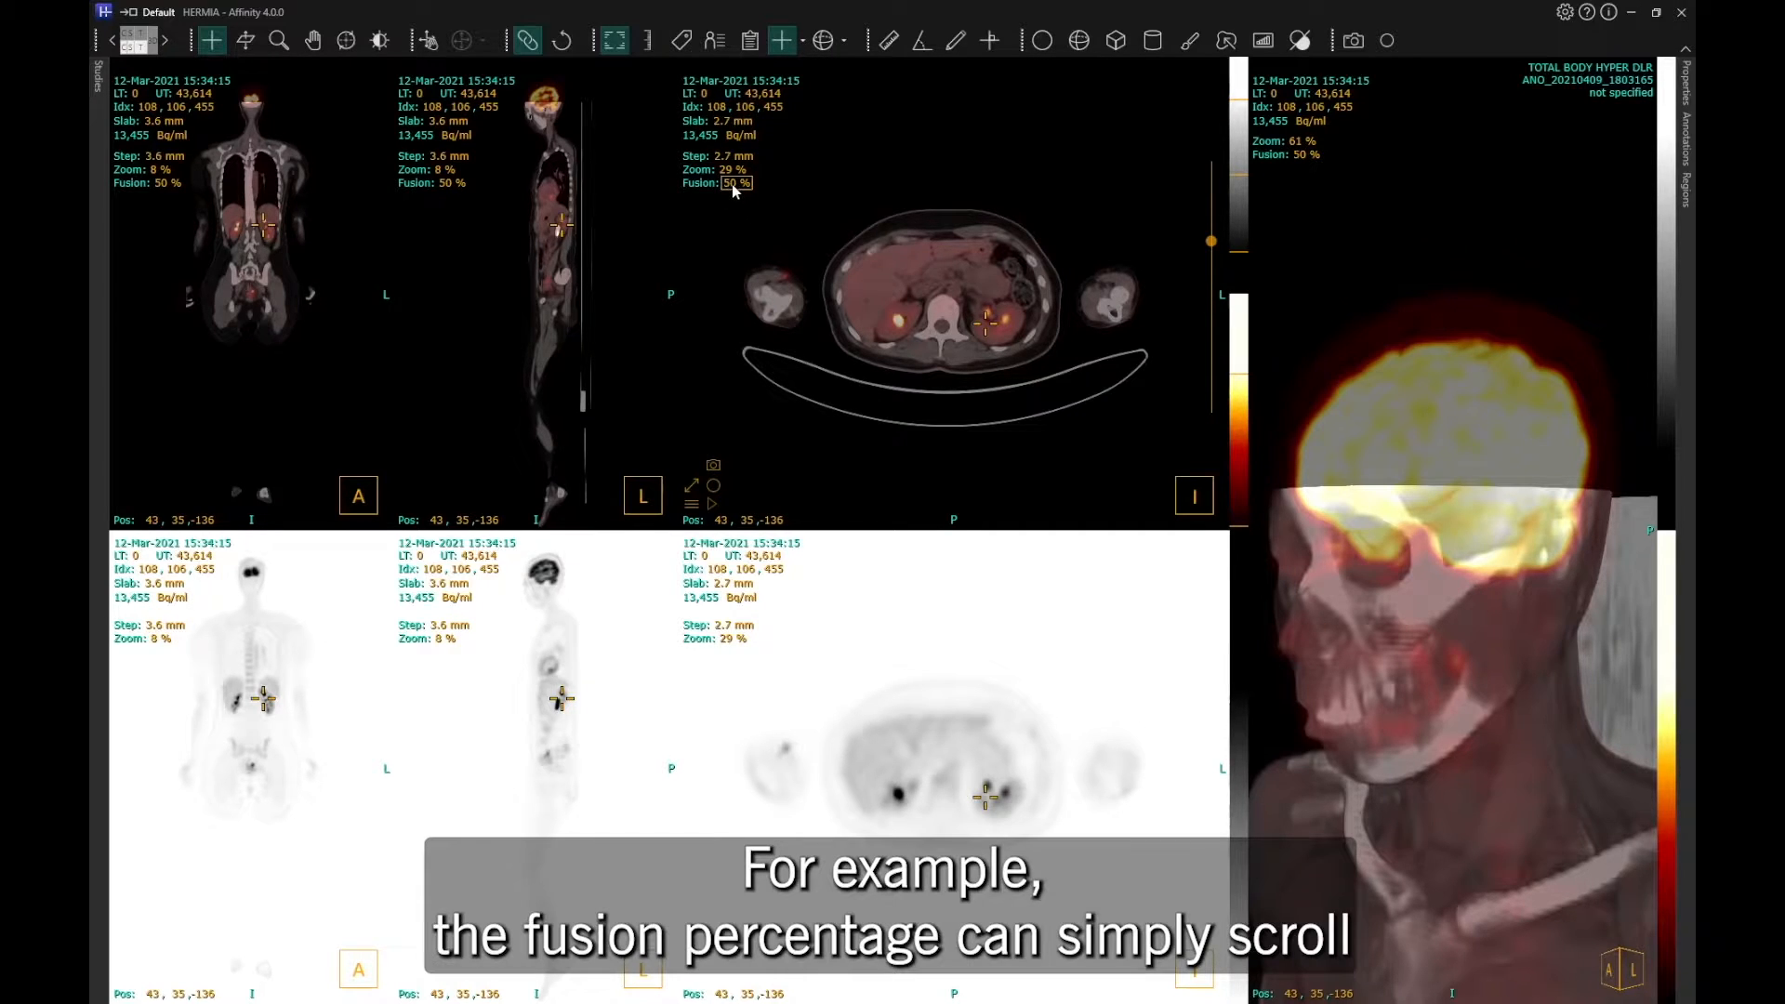
# - Lower the PET/CT fusion percentage from the transverse view and restore it to 50 %
pyautogui.scroll(-10, 733, 185)
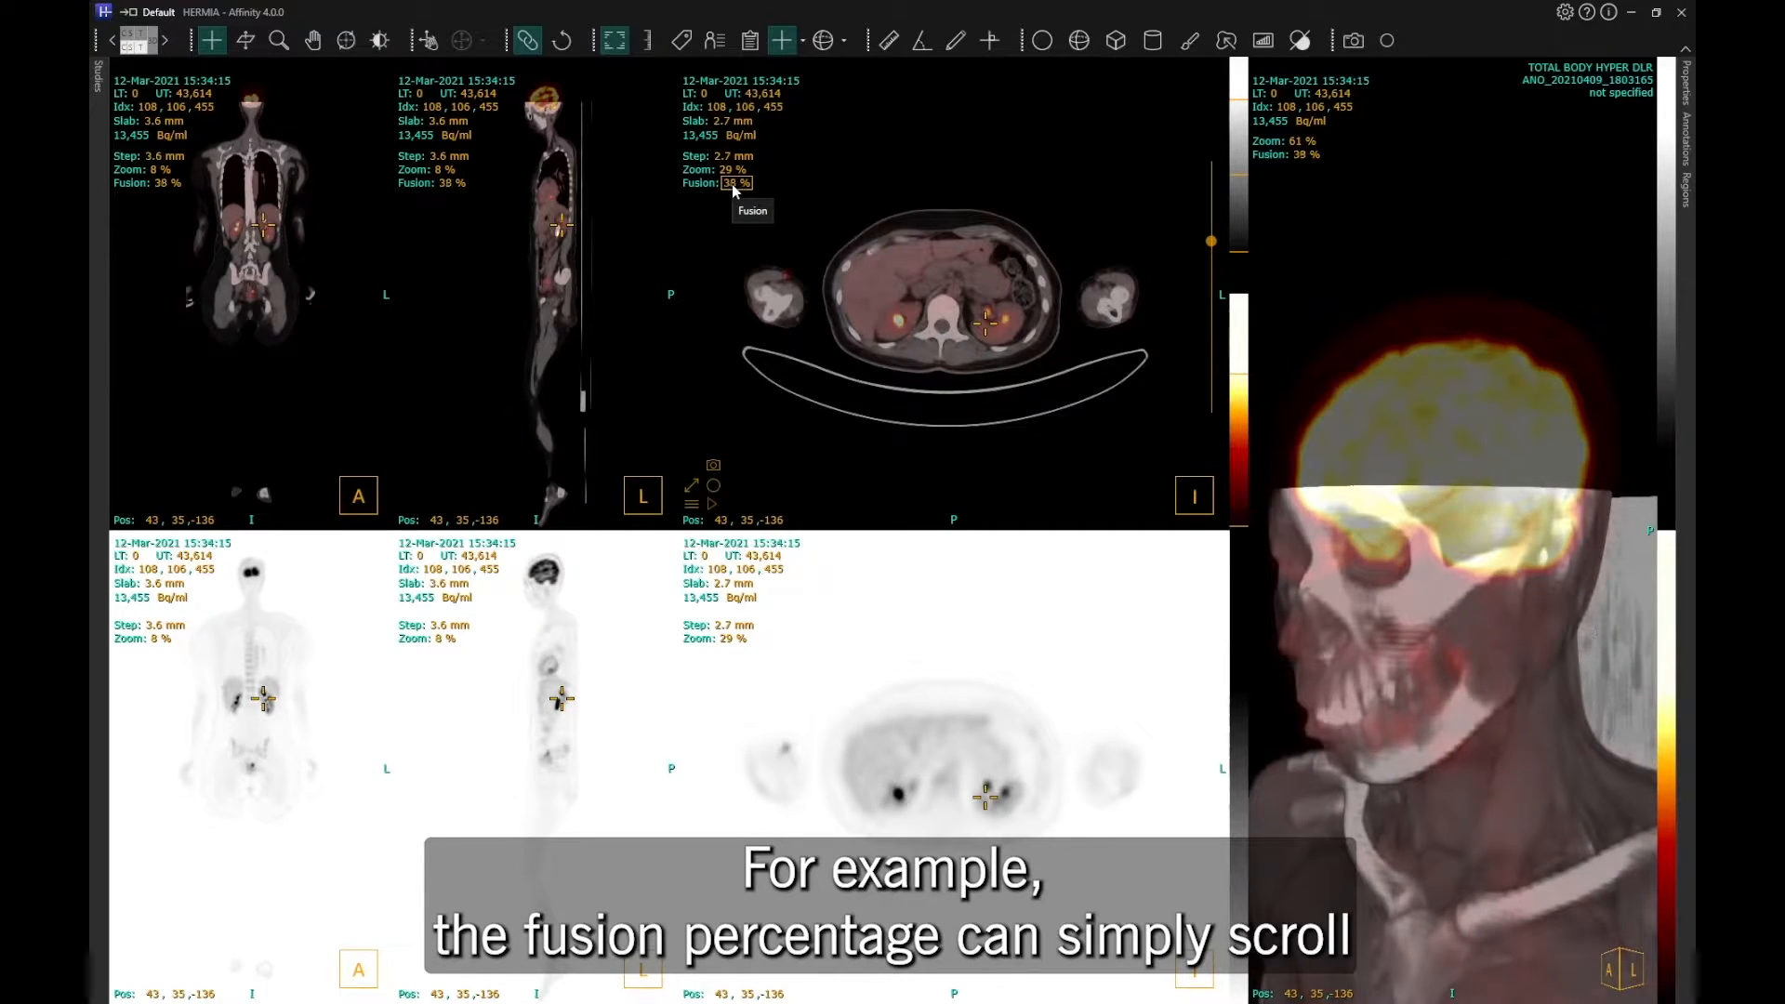
pyautogui.scroll(10, 733, 184)
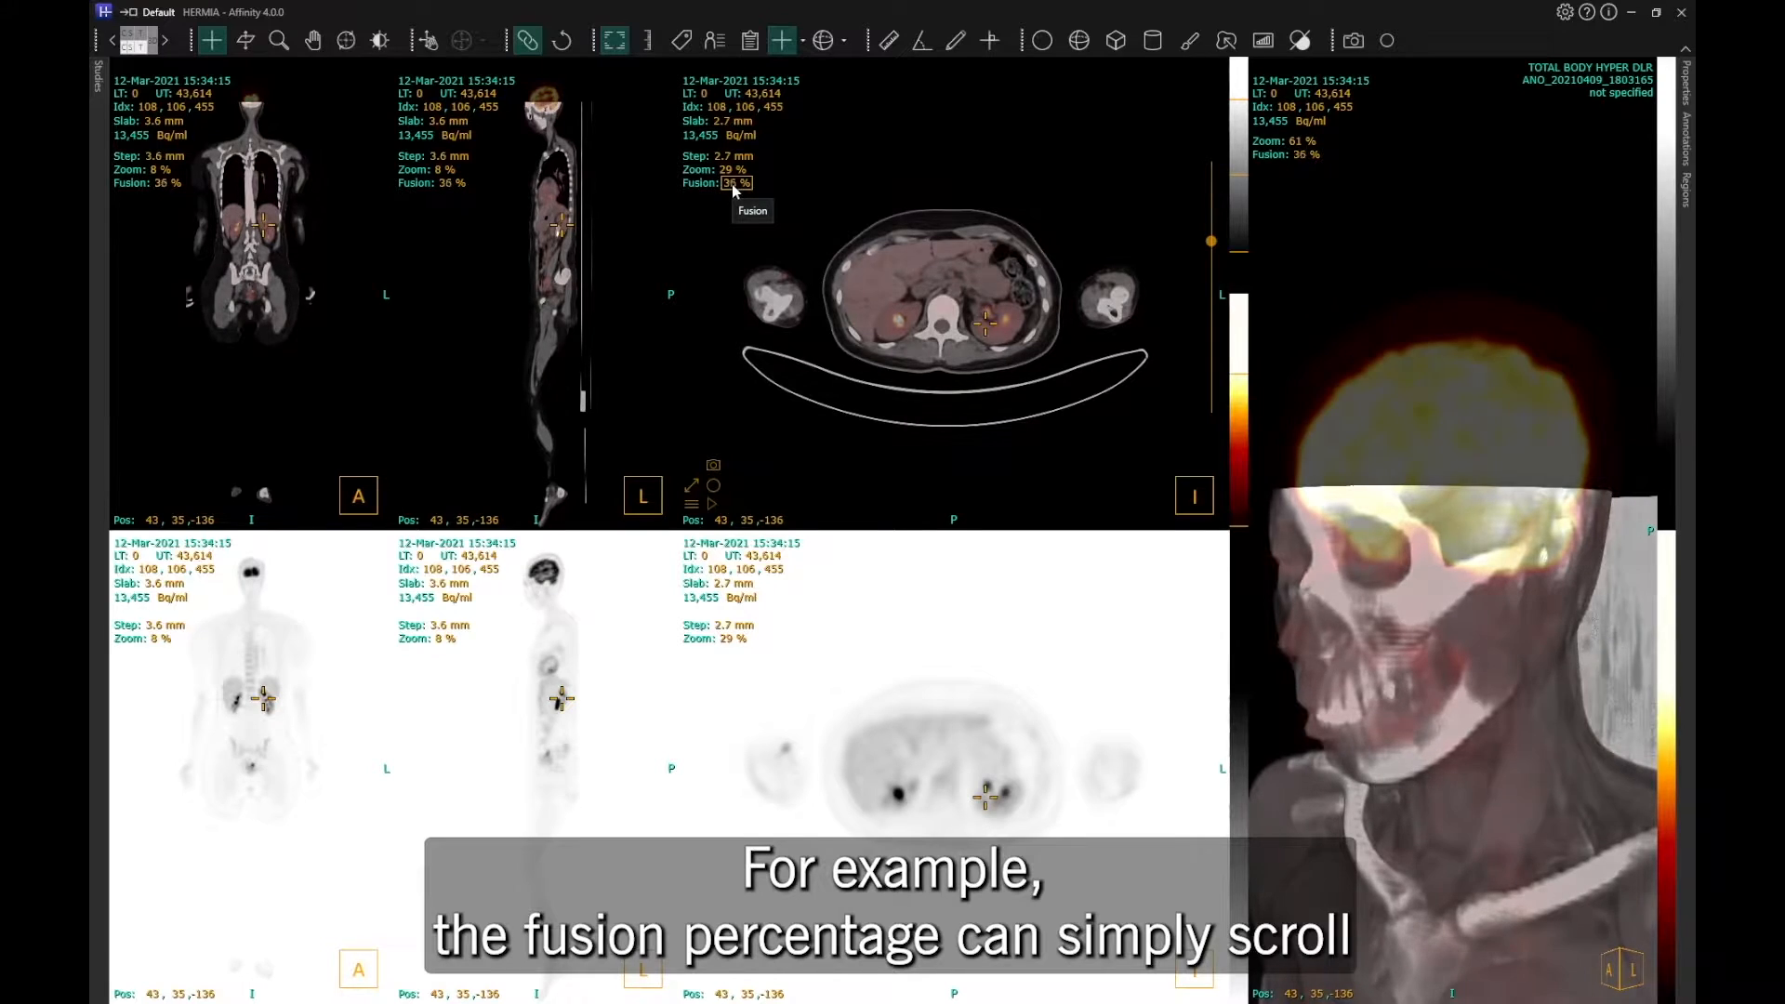
pyautogui.scroll(2, 734, 189)
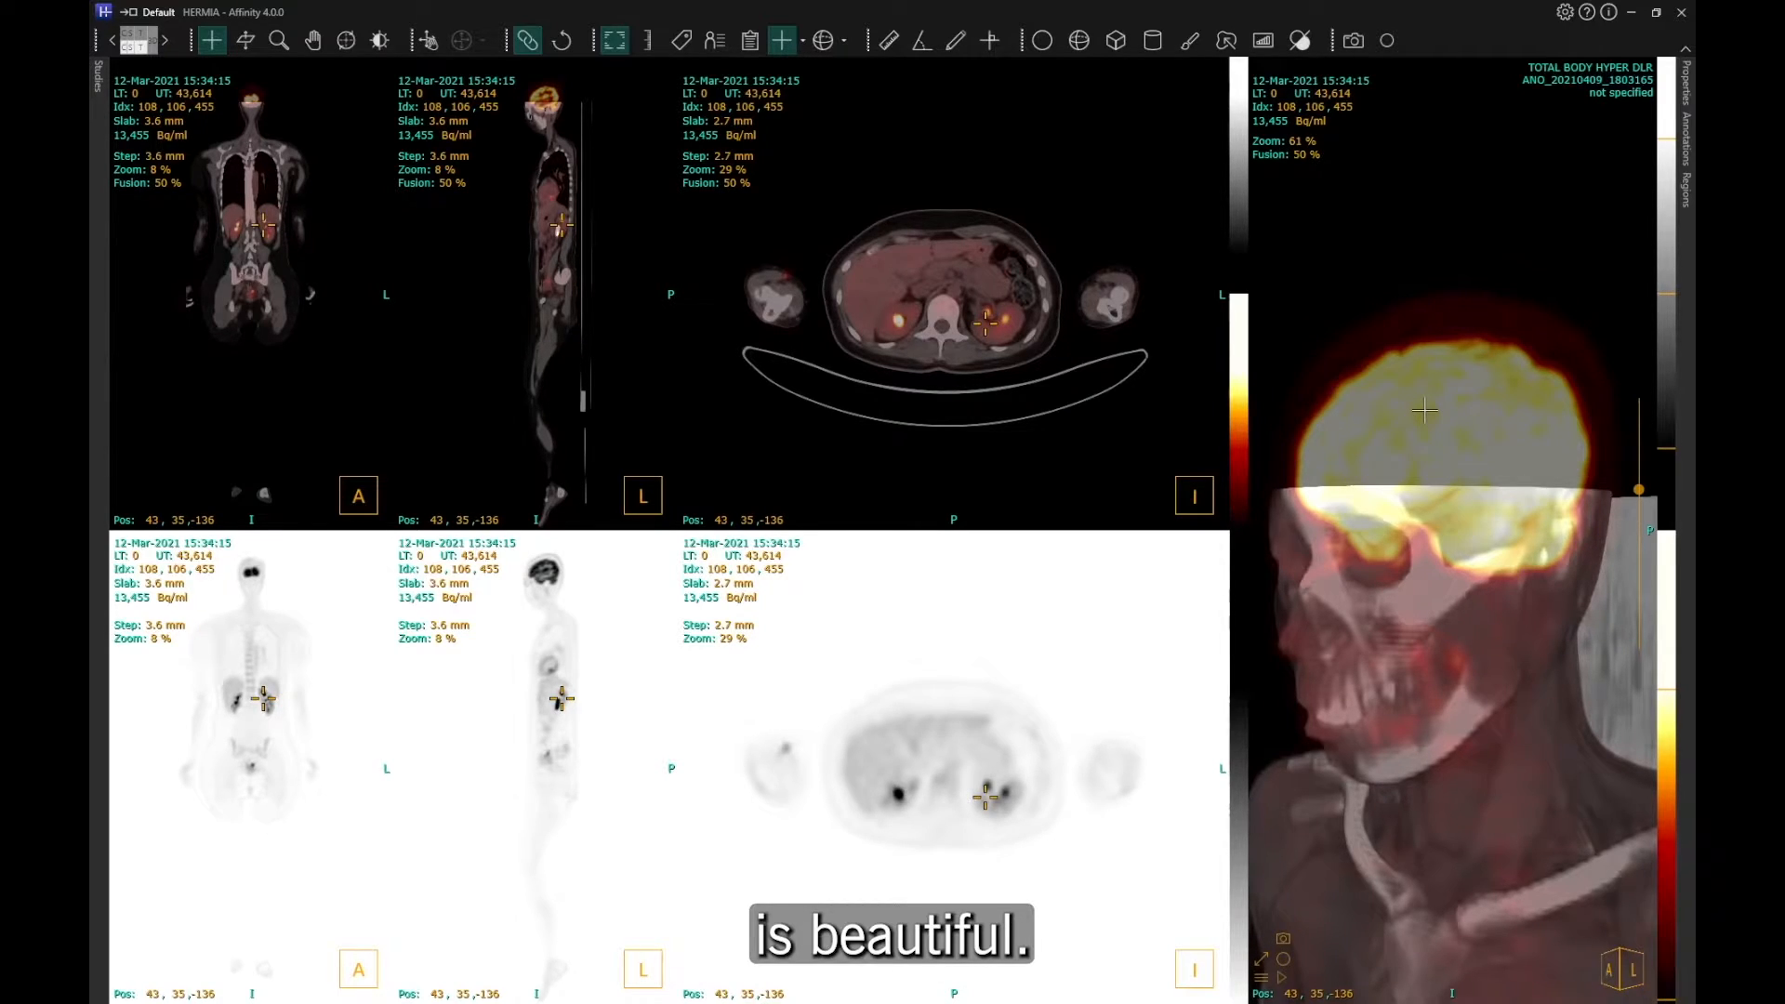
# - Maximize the fused 3D head rendering and zoom in on the brain to about 122 %
pyautogui.doubleClick(1333, 623)
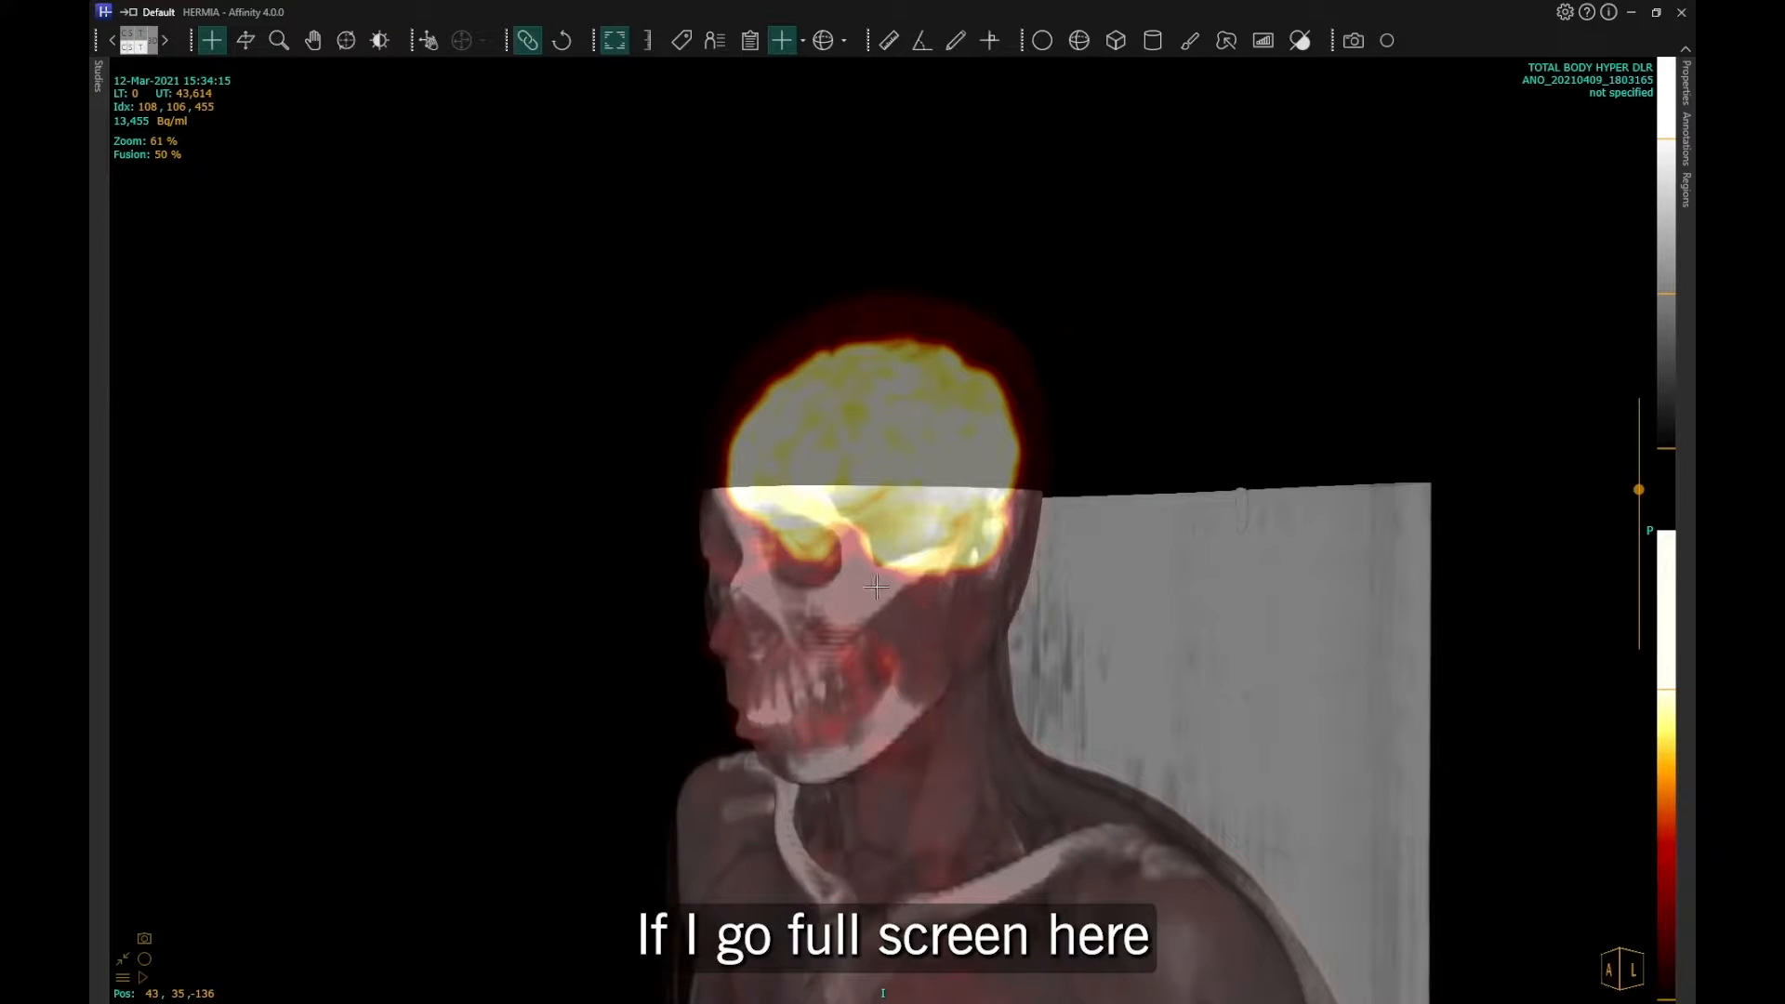
pyautogui.scroll(2, 952, 614)
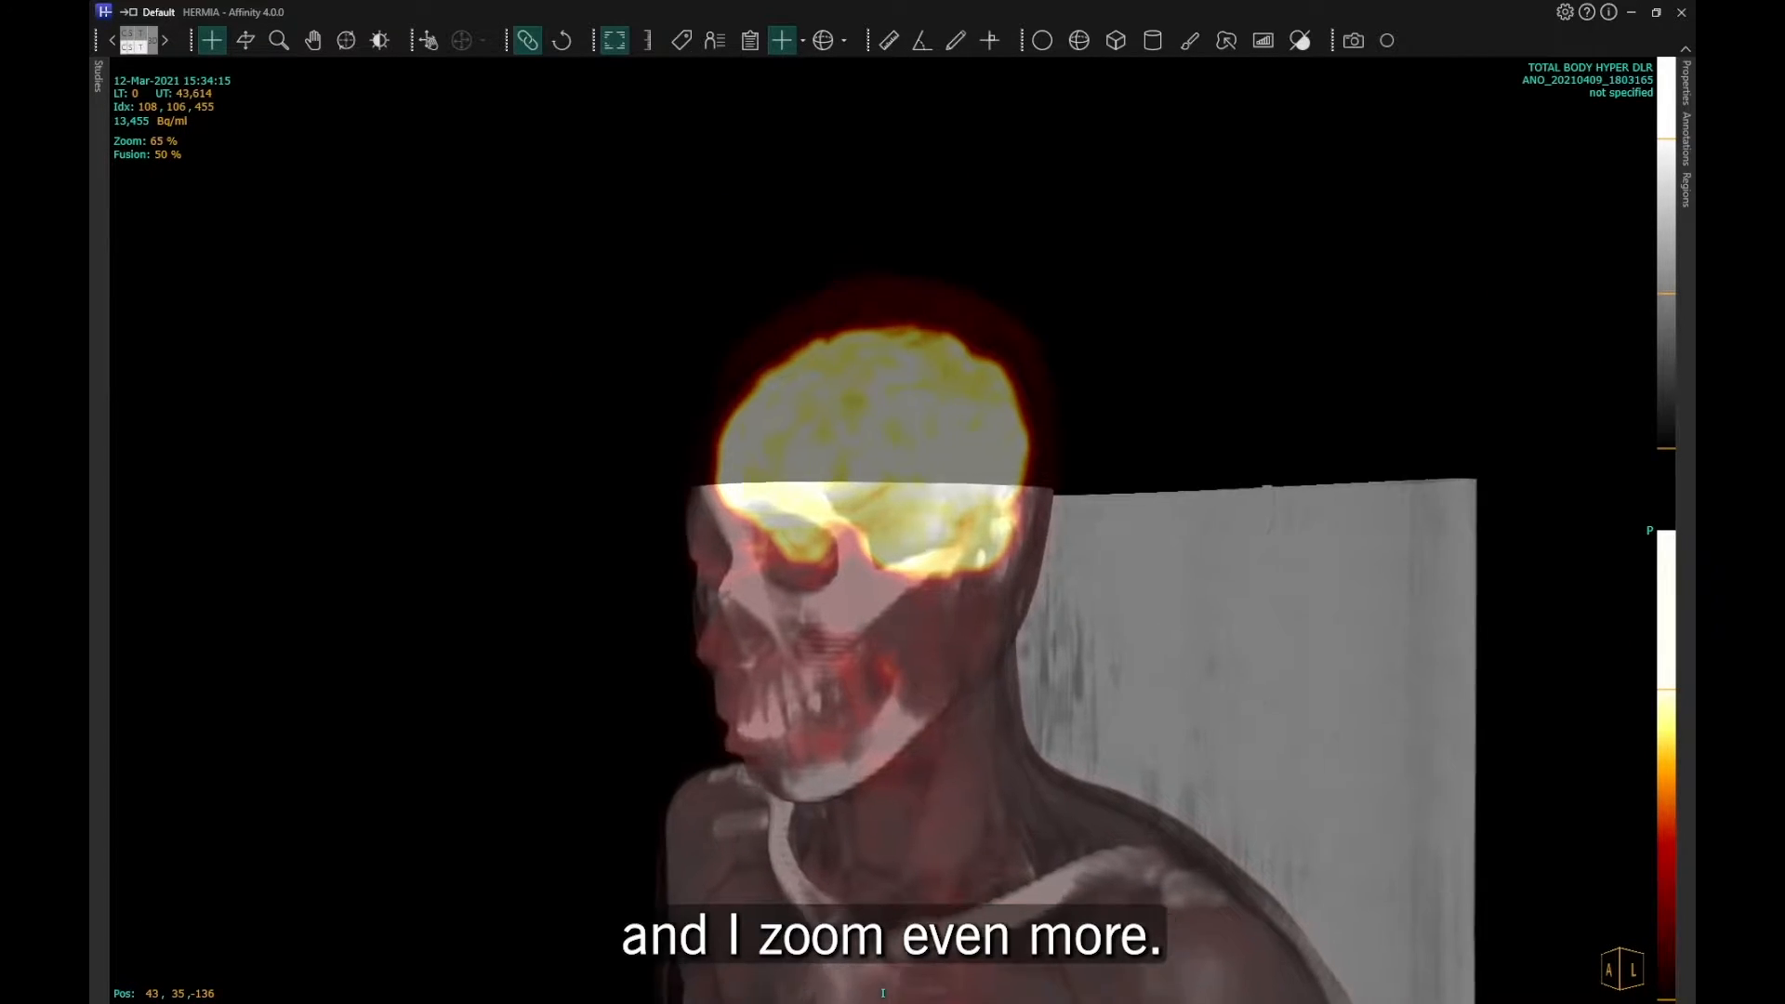
pyautogui.scroll(3, 950, 609)
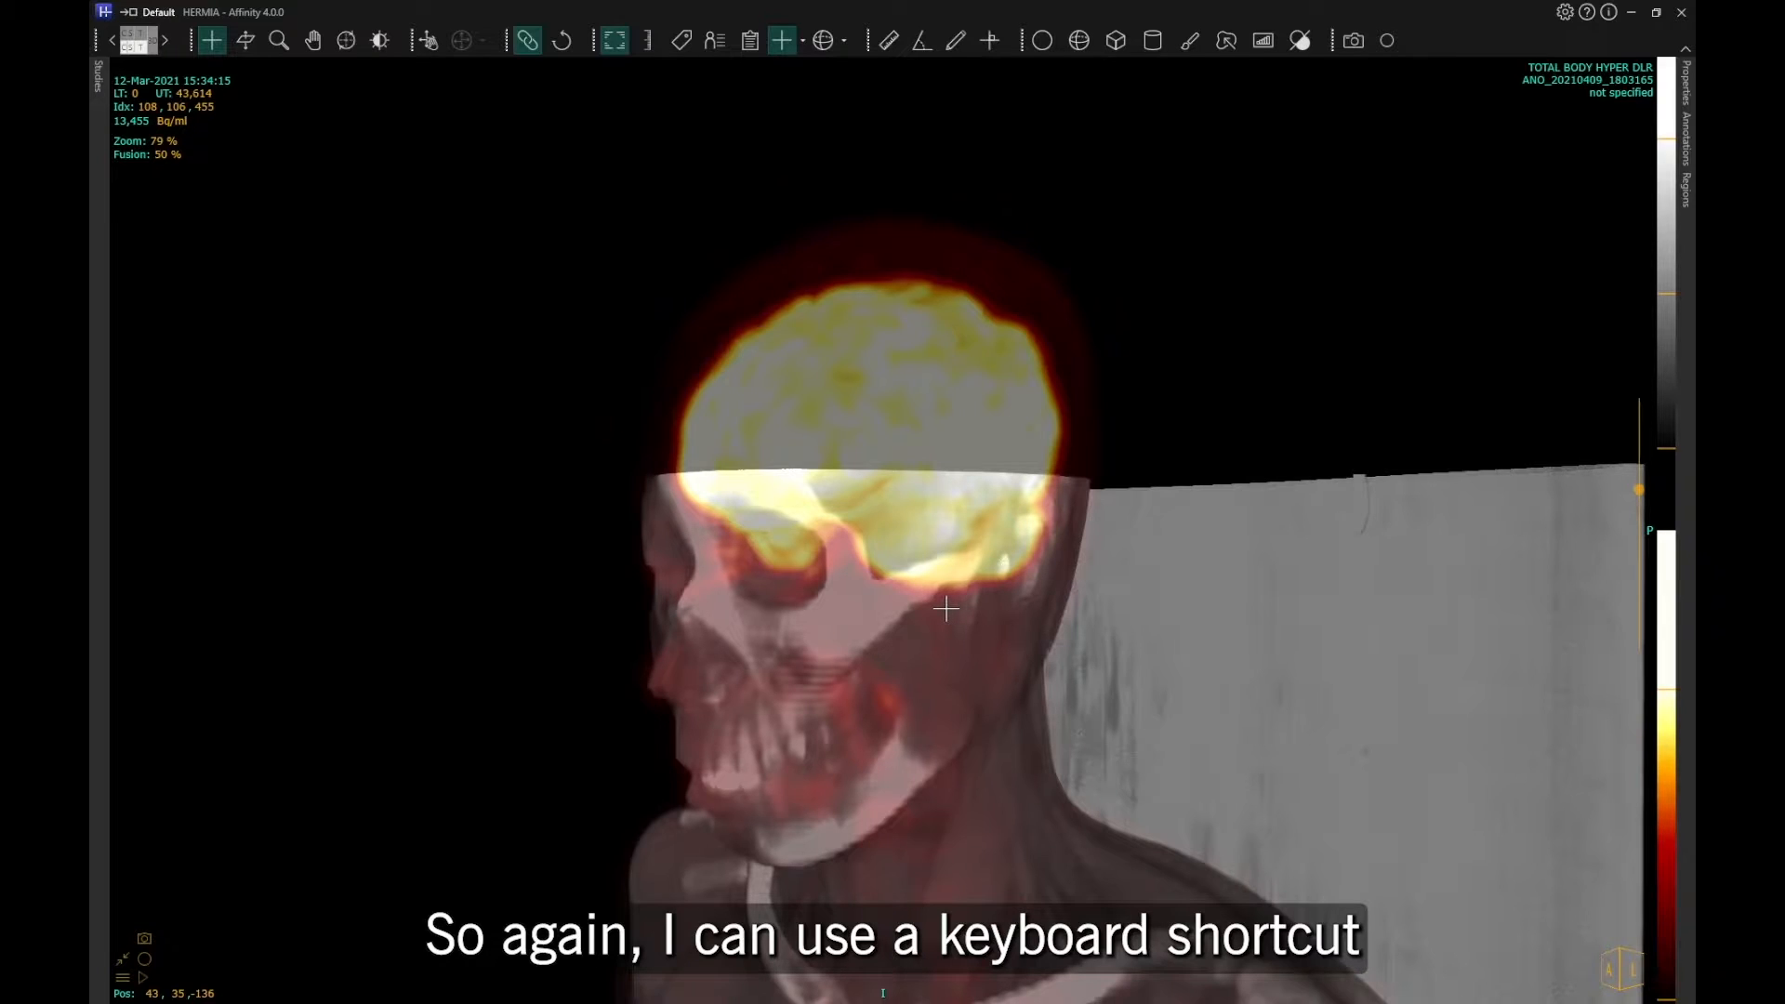
pyautogui.keyDown('ctrl'); pyautogui.moveTo(948, 611); pyautogui.dragTo(949, 543); pyautogui.keyUp('ctrl')
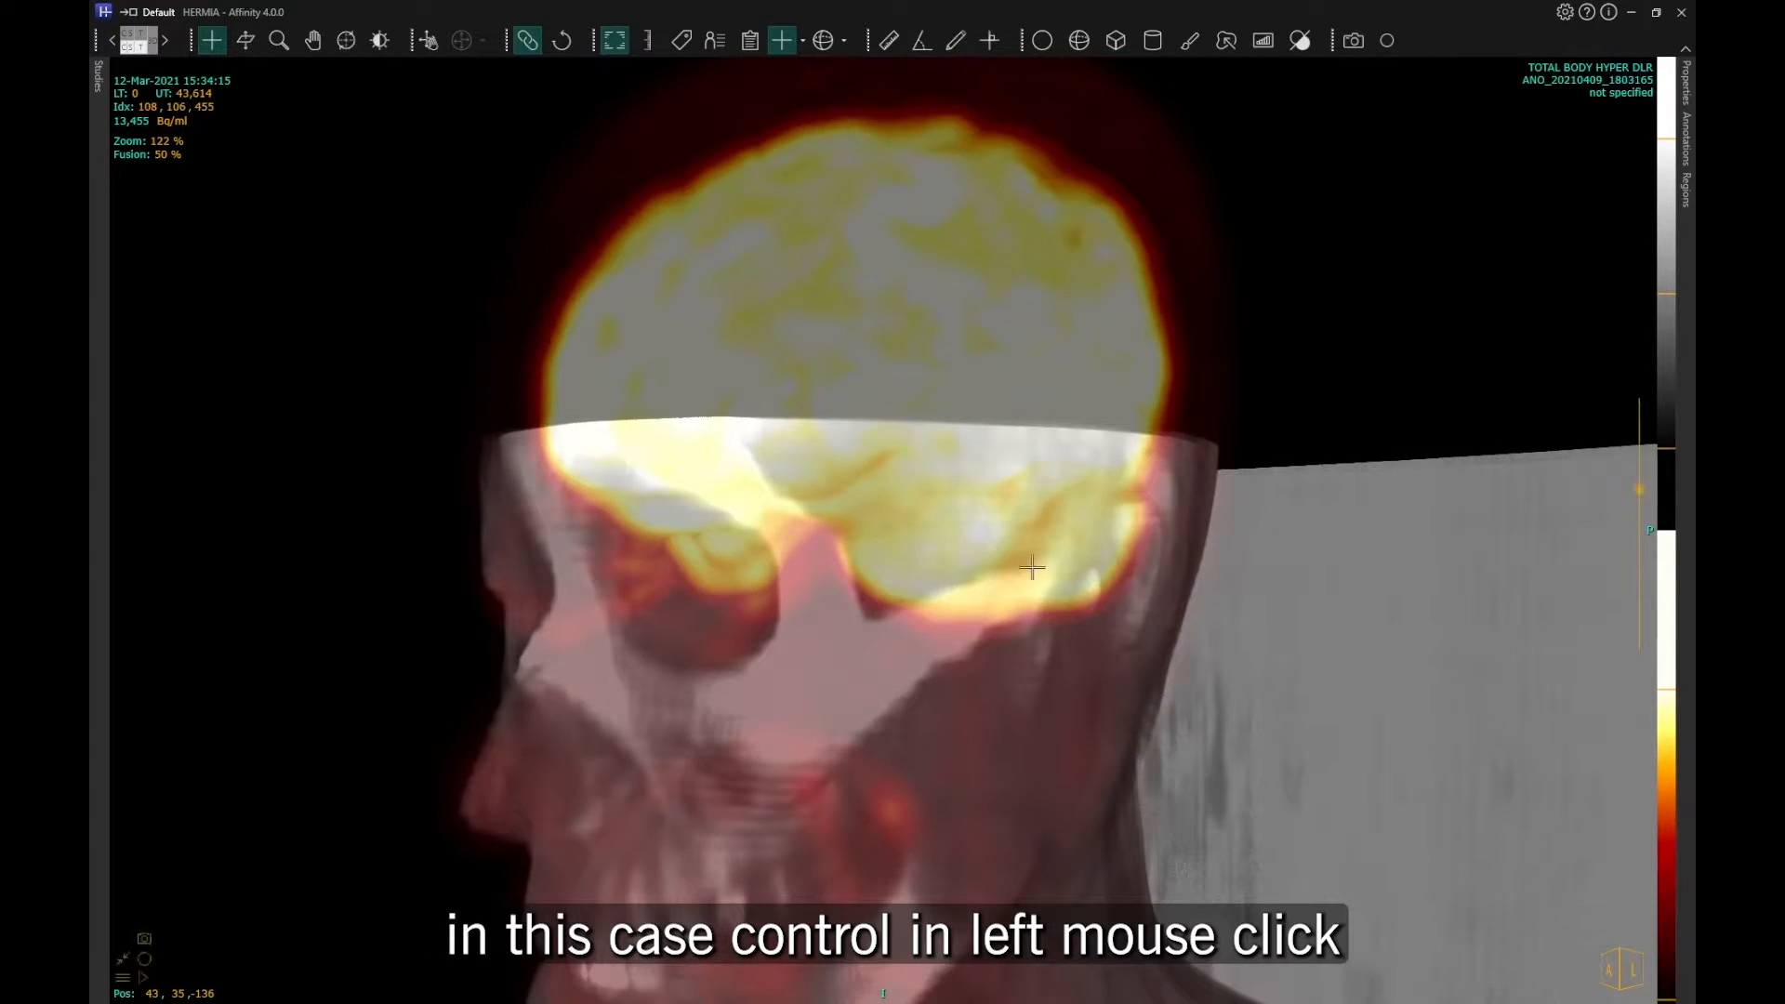
# - Set the PET color scale's upper threshold to about 59,999 and enlarge the rendered brain to 192 %
pyautogui.moveTo(1662, 693); pyautogui.dragTo(1661, 535)
pyautogui.keyDown('ctrl'); pyautogui.moveTo(1070, 523); pyautogui.dragTo(1070, 421); pyautogui.keyUp('ctrl')
pyautogui.moveTo(1069, 422); pyautogui.dragTo(1096, 622, button='middle')
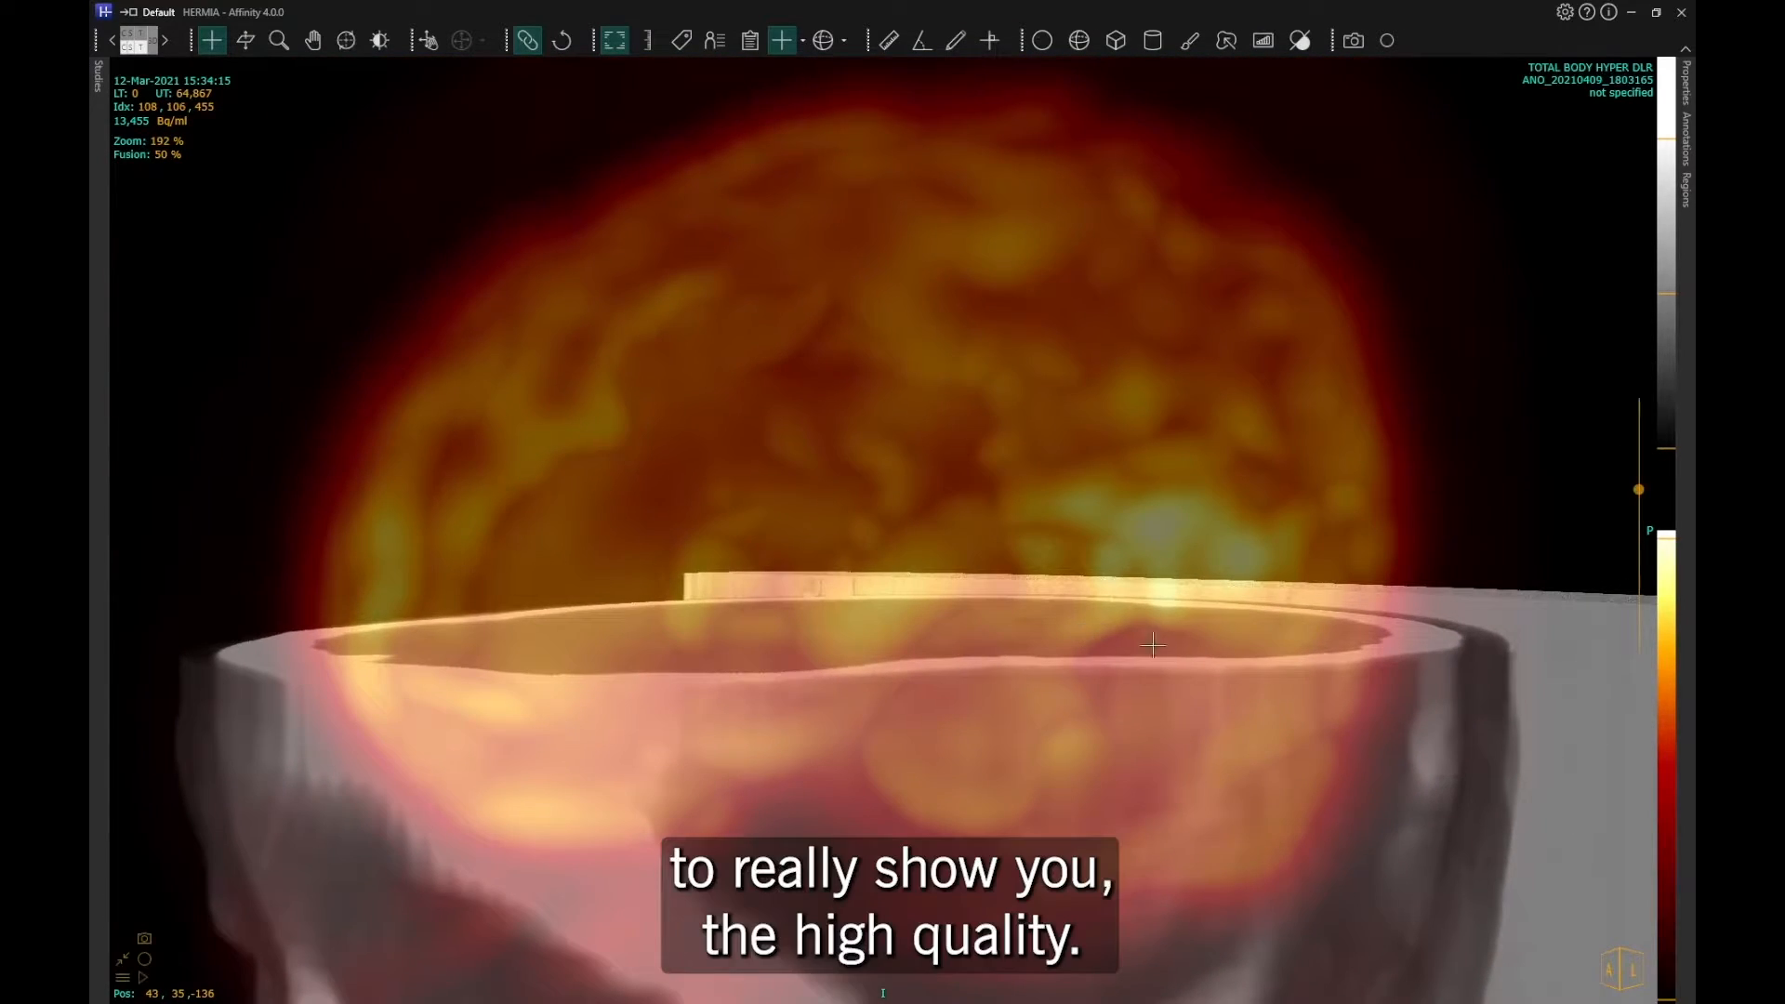
pyautogui.moveTo(1662, 539); pyautogui.dragTo(1669, 577)
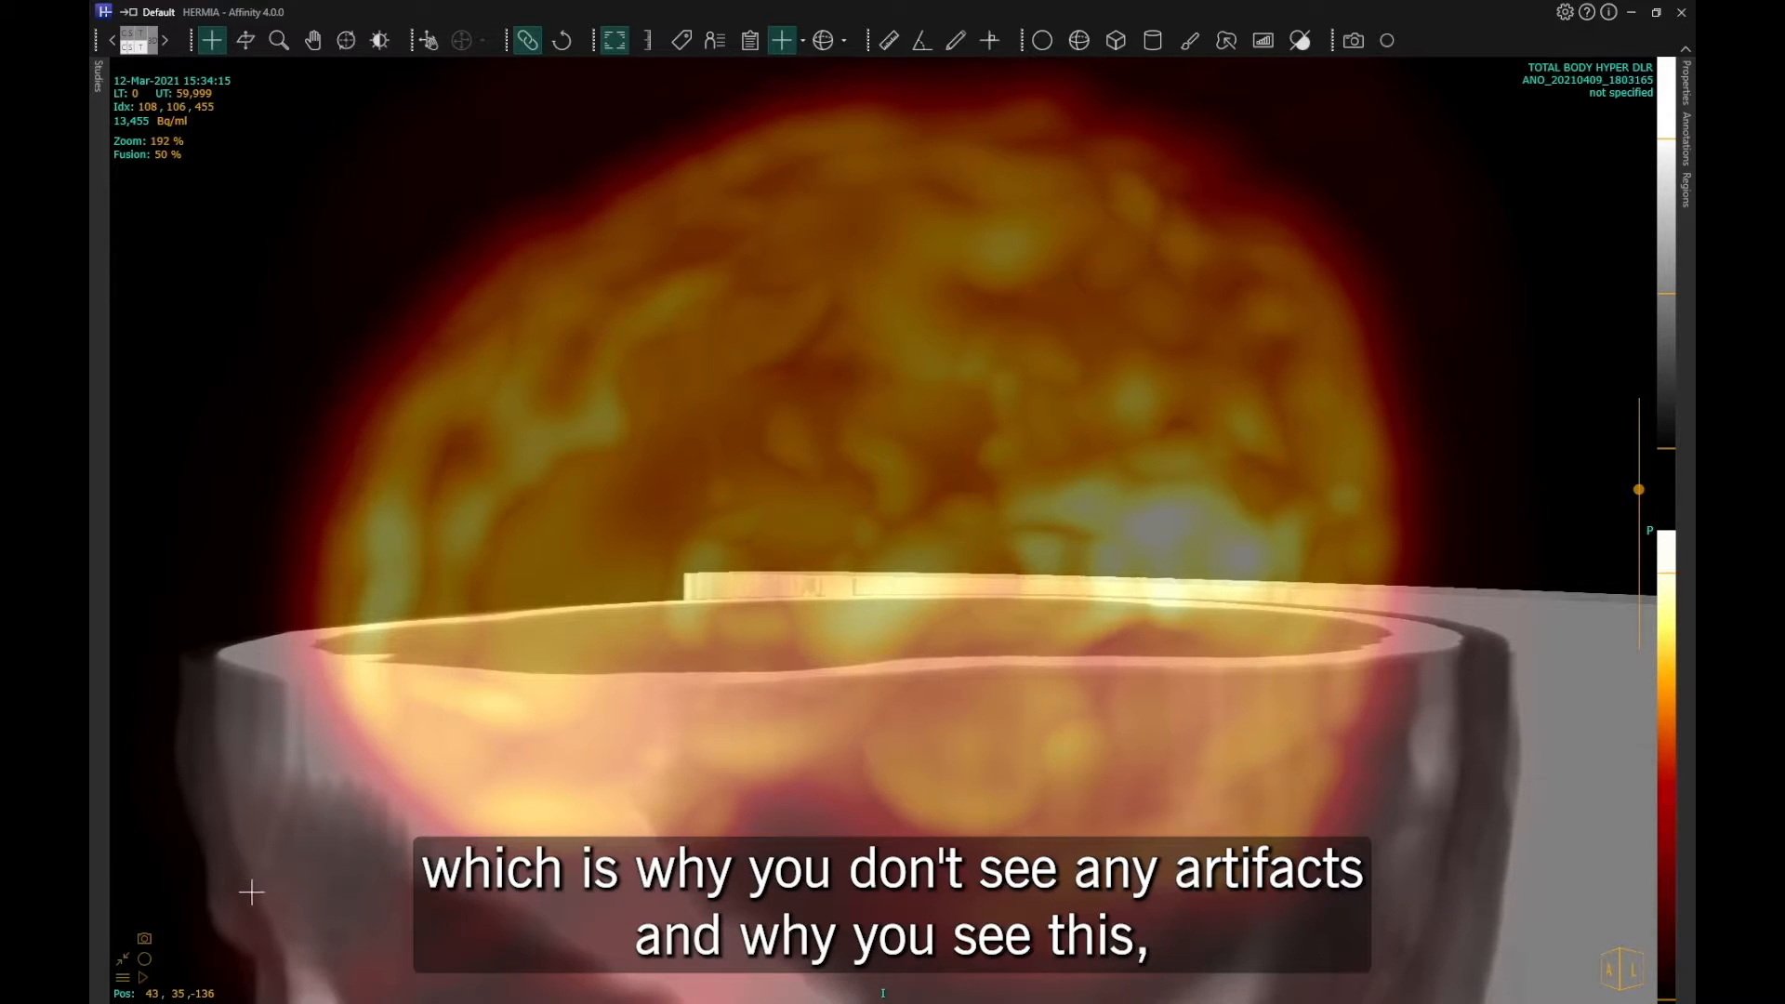
# - Play and stop the cine rotation of the 3D rendering, and tilt it slightly with the orientation cube
pyautogui.click(143, 979)
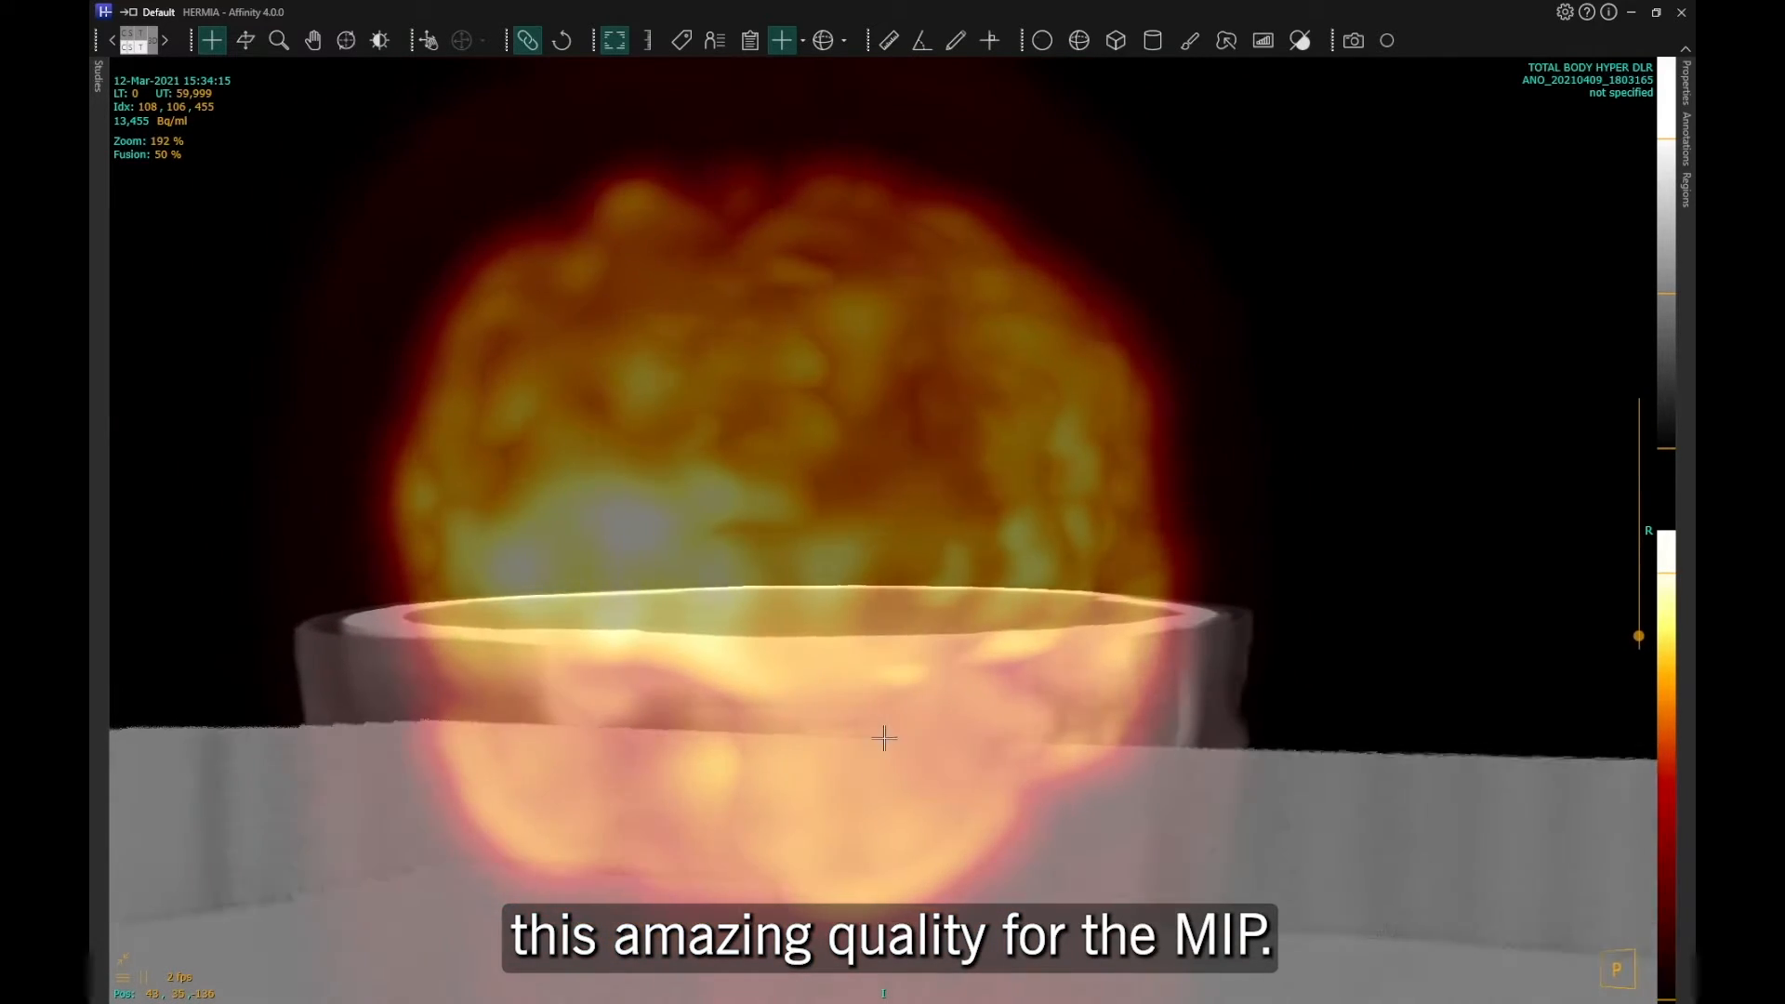
pyautogui.click(144, 978)
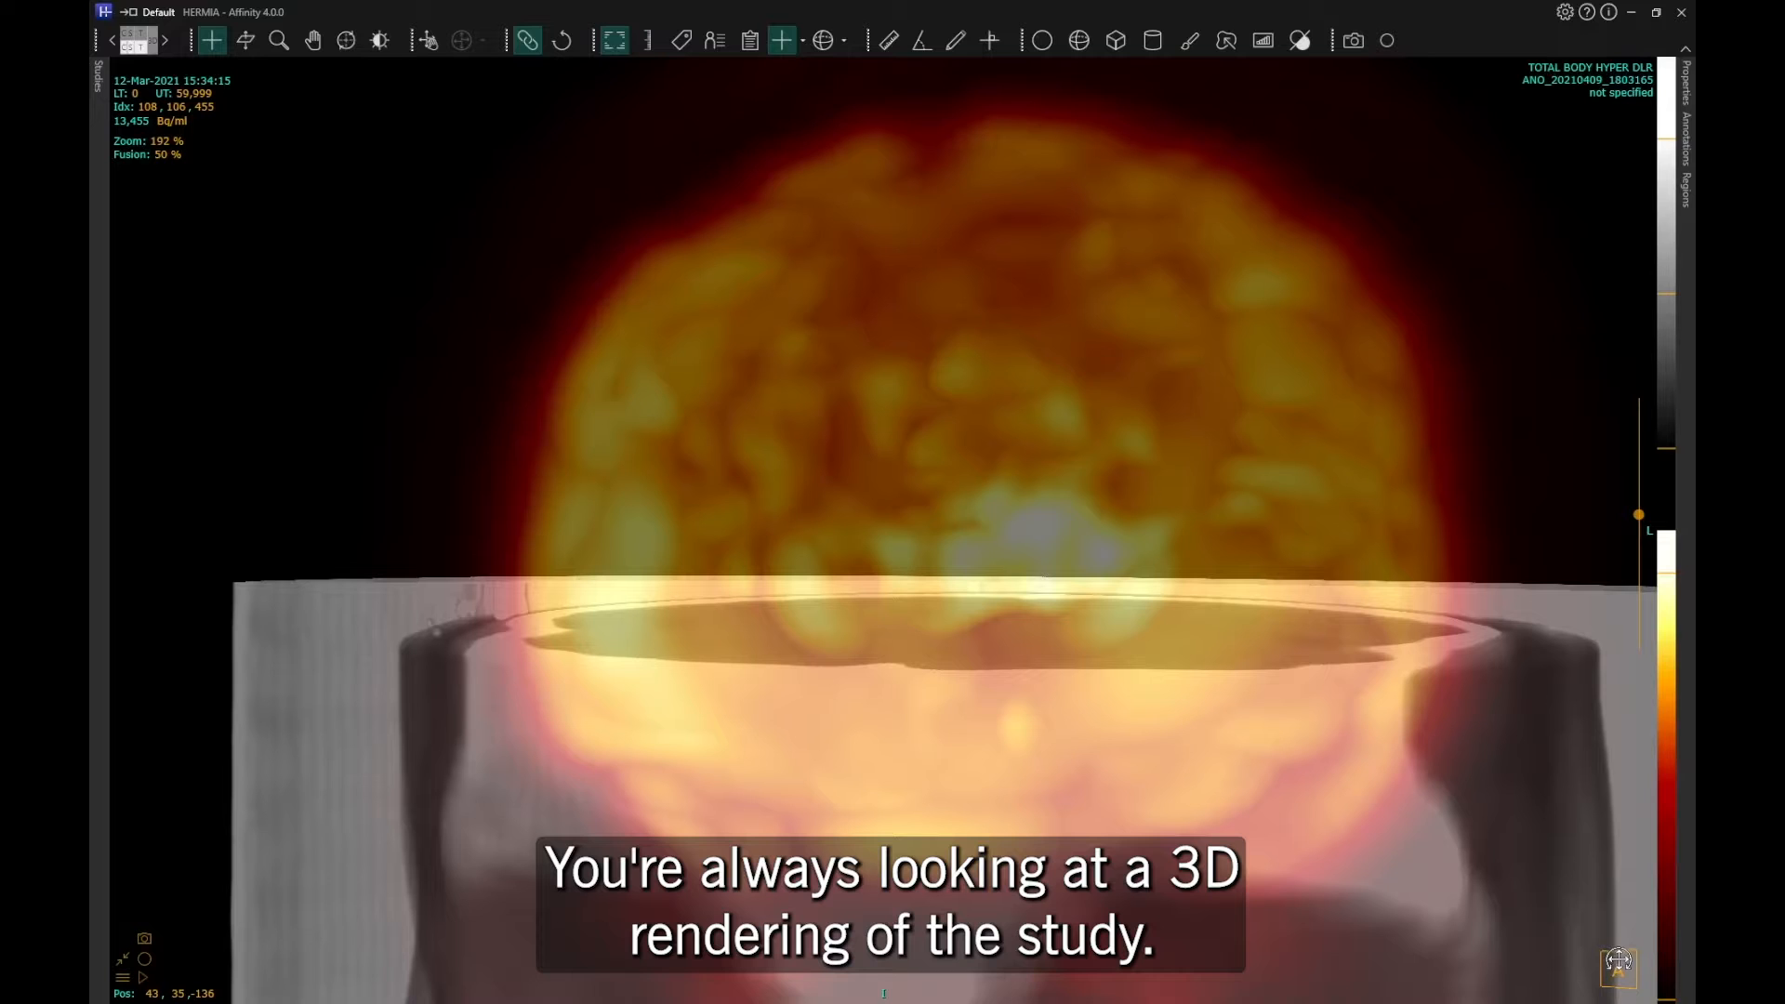
pyautogui.moveTo(1618, 960)
pyautogui.mouseDown()
pyautogui.moveTo(1596, 960)
pyautogui.moveTo(1619, 953)
pyautogui.mouseUp()
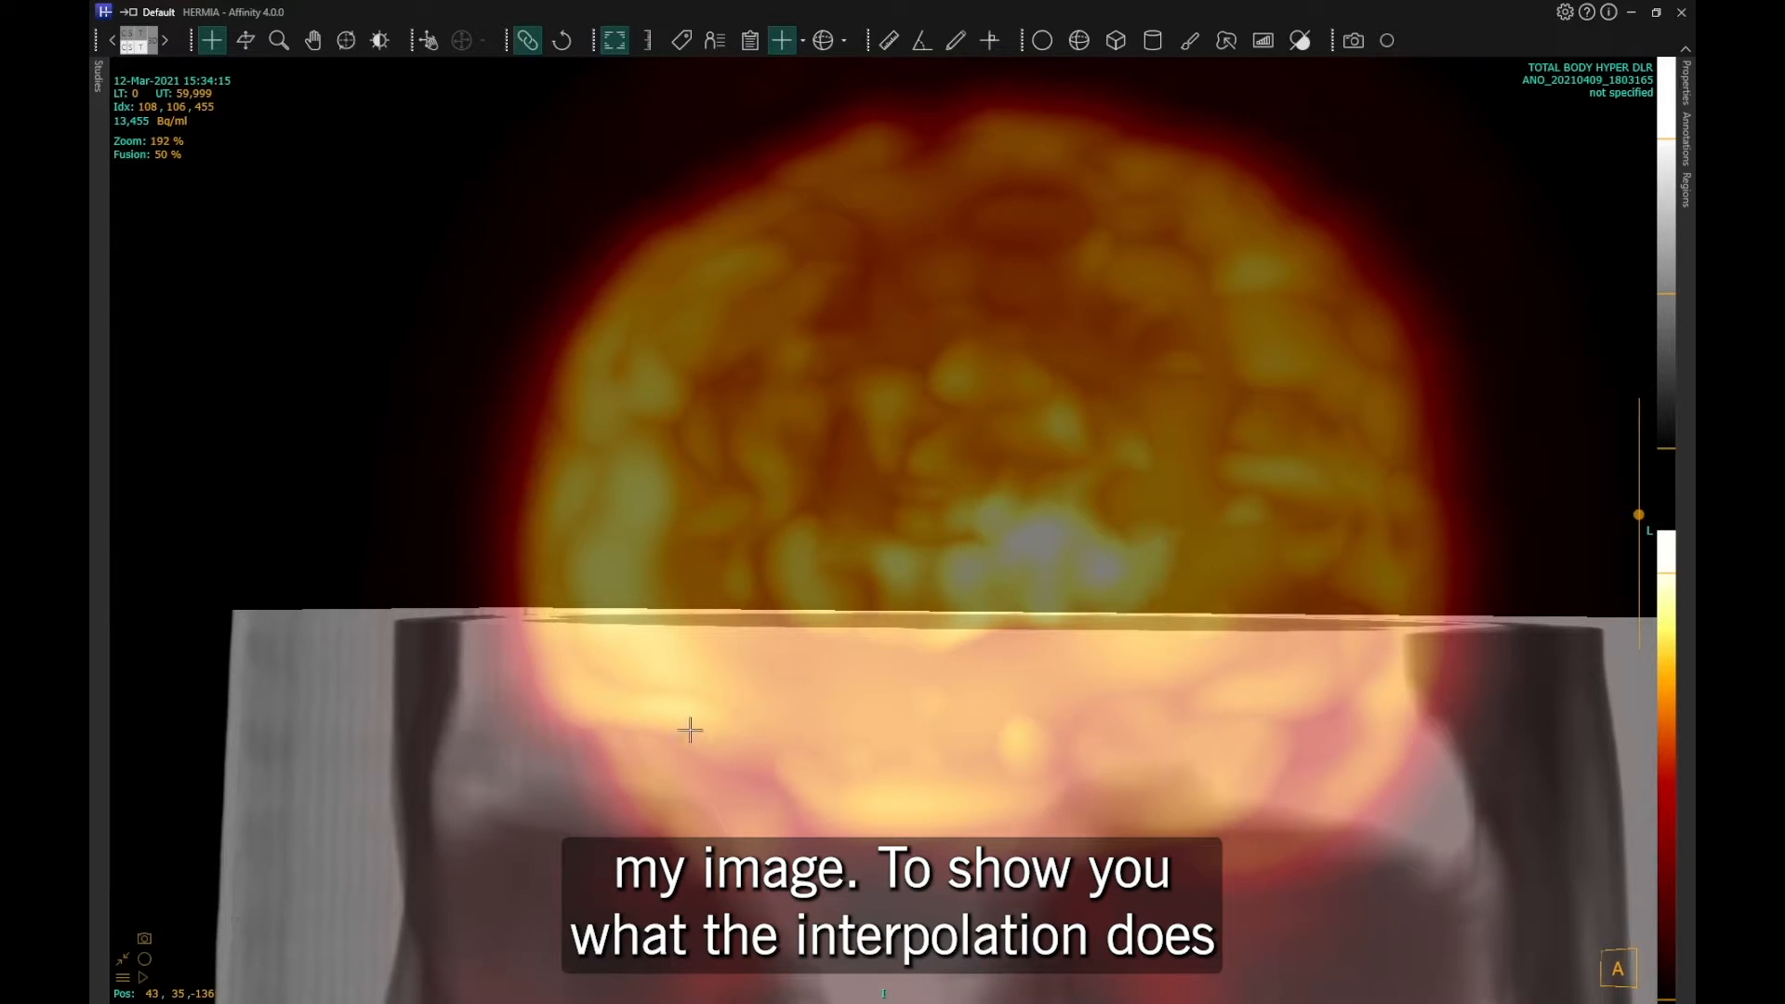
# - Enlarge the 3D brain rendering to 312 % and turn off interpolation to expose the raw voxels
pyautogui.moveTo(788, 669); pyautogui.dragTo(805, 800, button='middle')
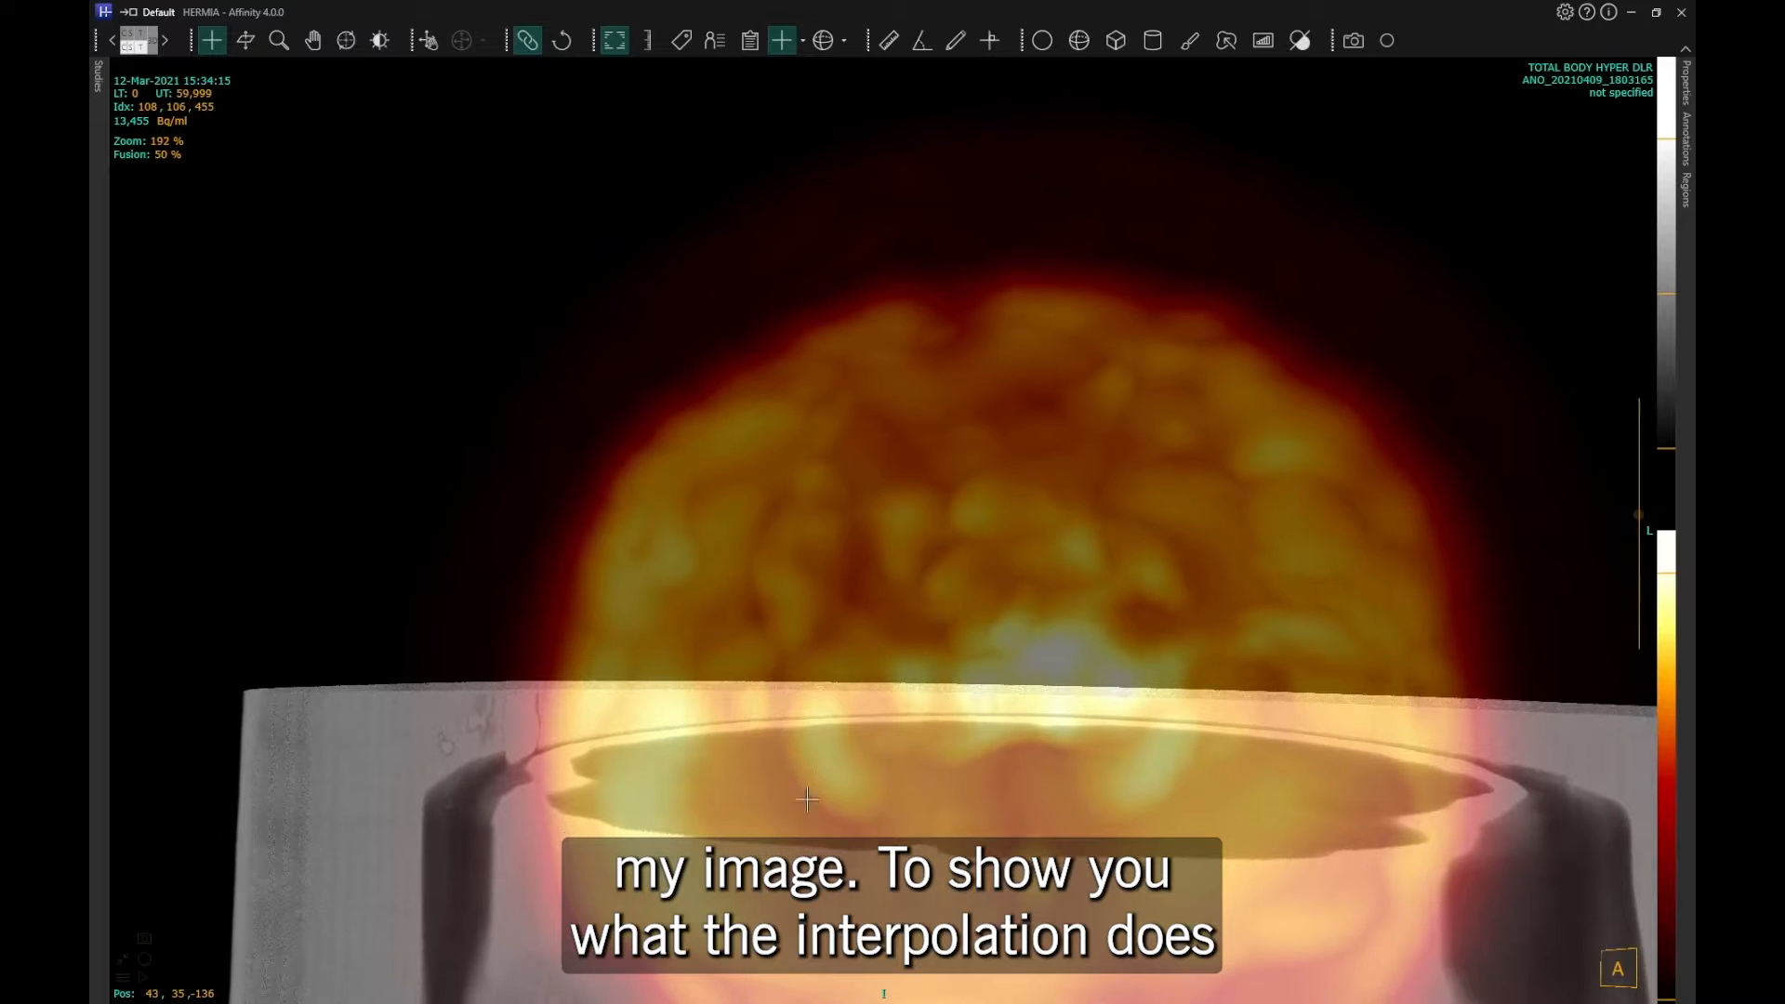
pyautogui.scroll(4, 806, 800)
pyautogui.scroll(1, 391, 945)
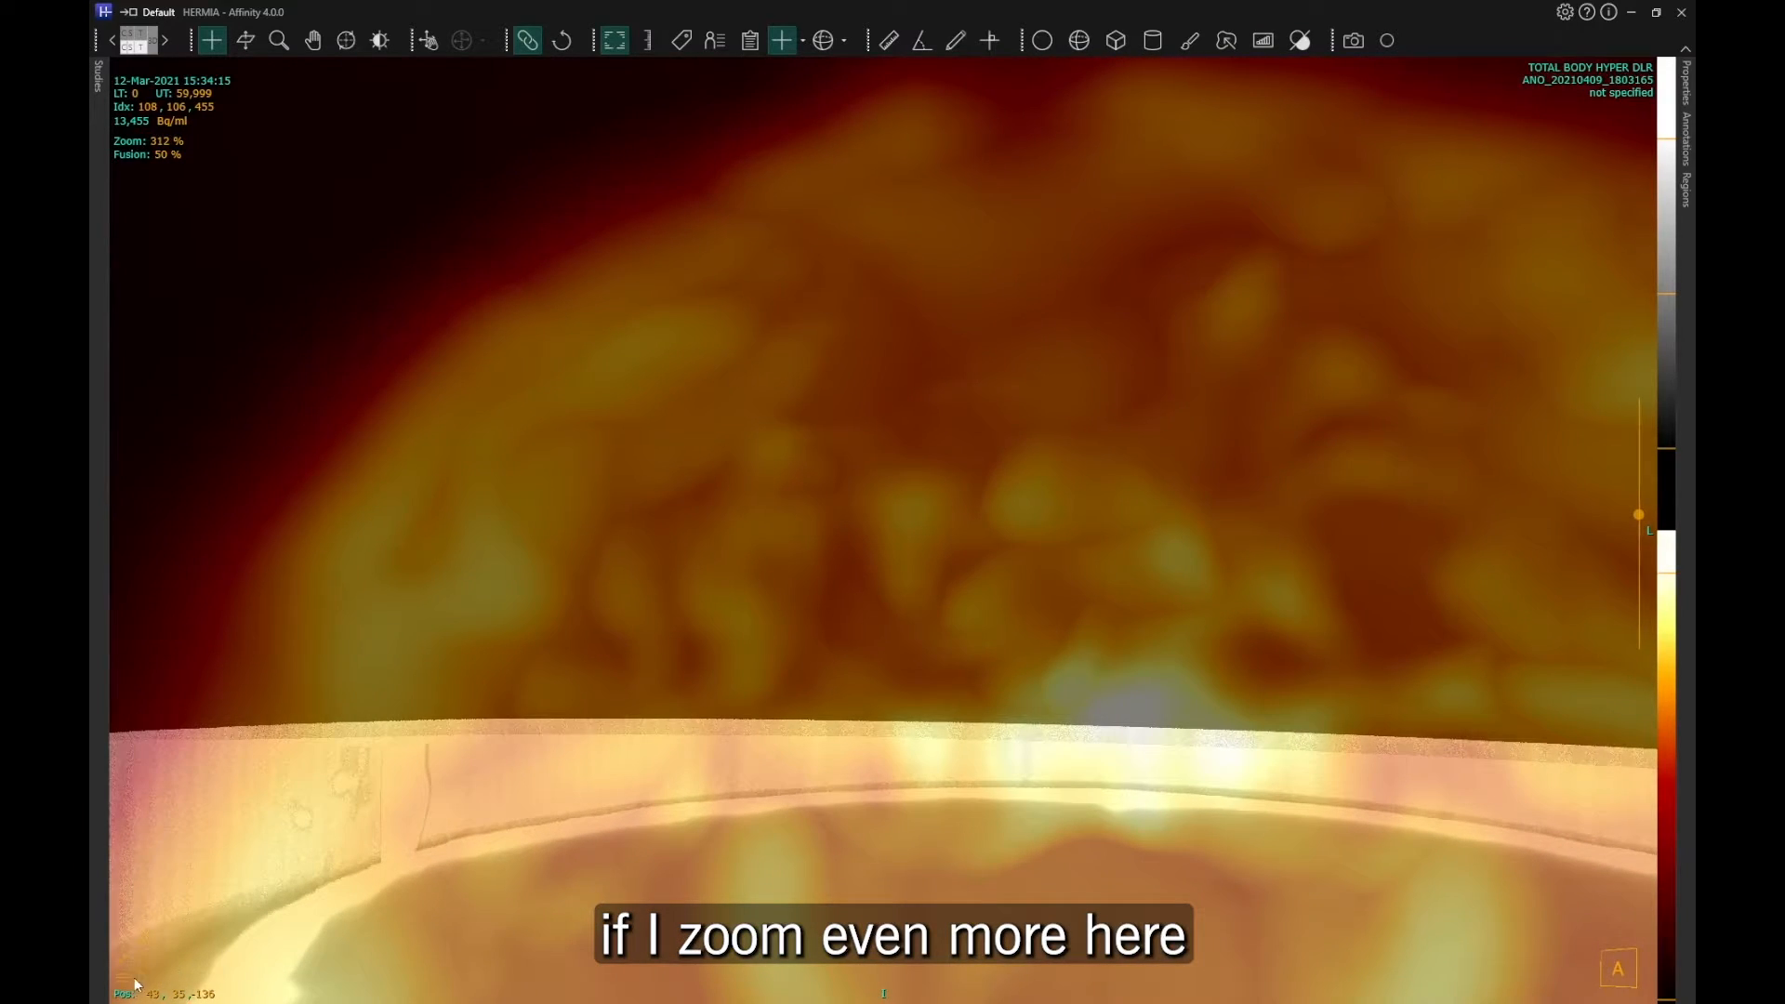
pyautogui.click(124, 986)
pyautogui.click(164, 893)
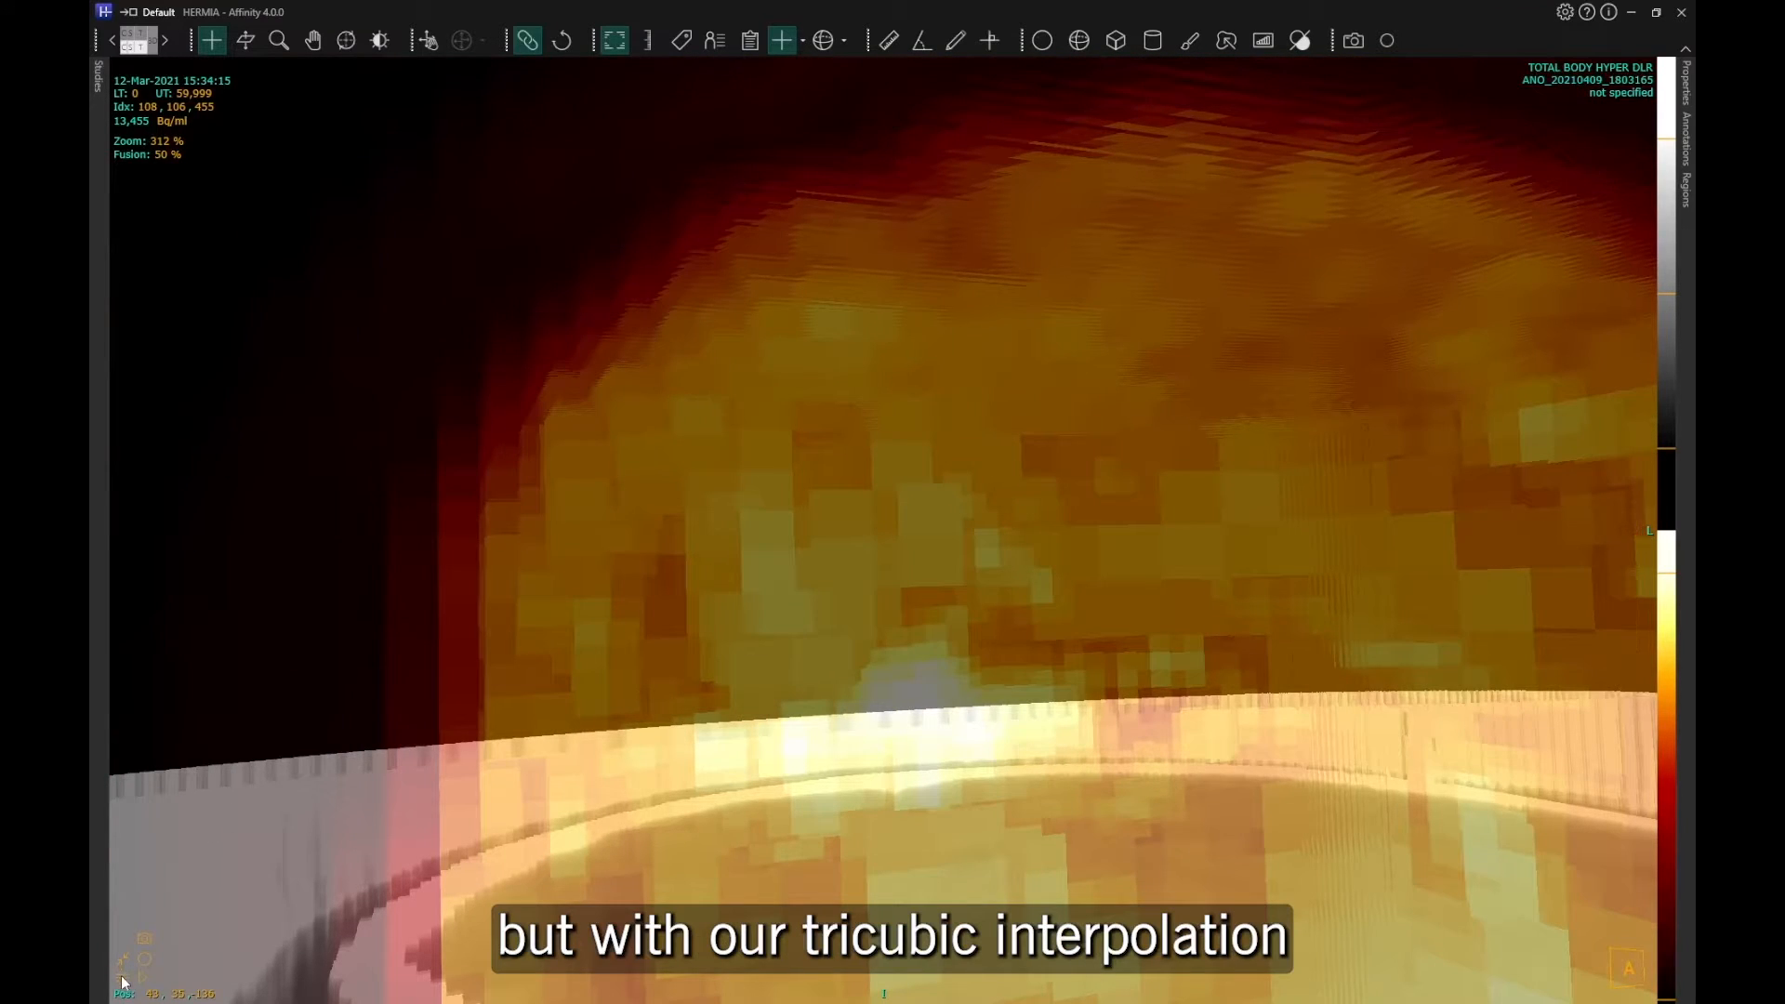
# - Turn interpolation back on for the 3D rendering and zoom out to the whole head
pyautogui.rightClick(125, 975)
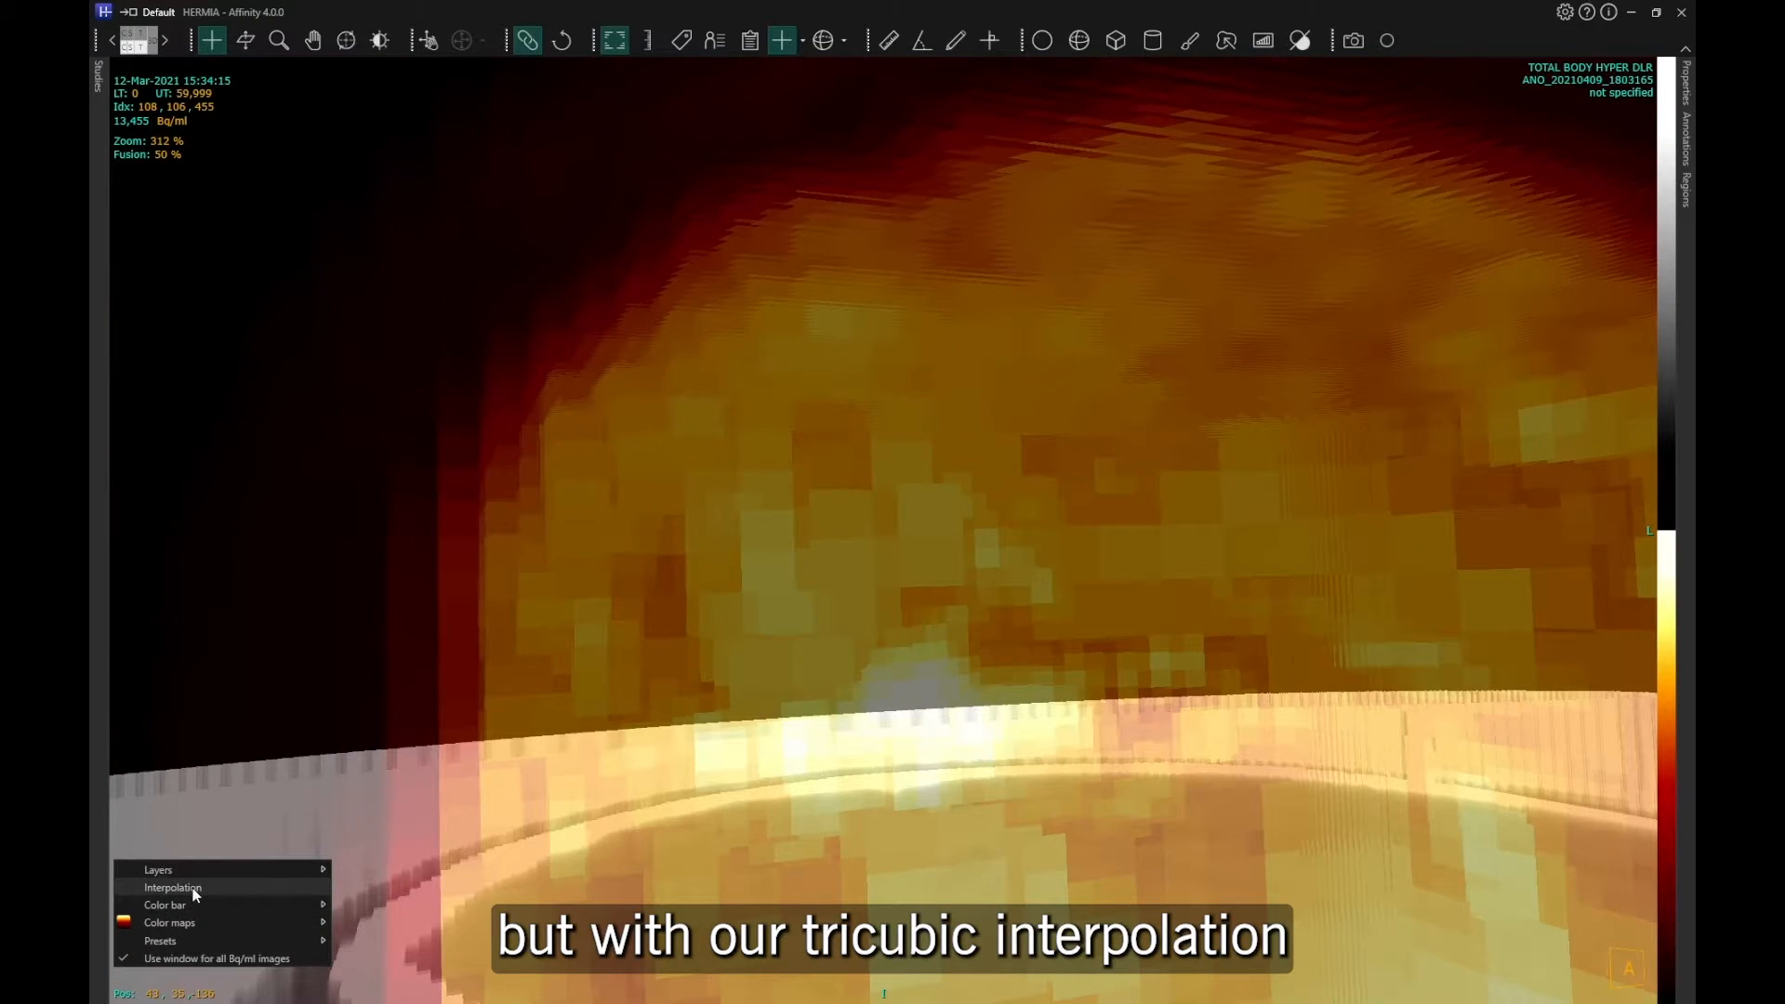
pyautogui.click(179, 893)
pyautogui.moveTo(1206, 534); pyautogui.dragTo(961, 510, button='middle')
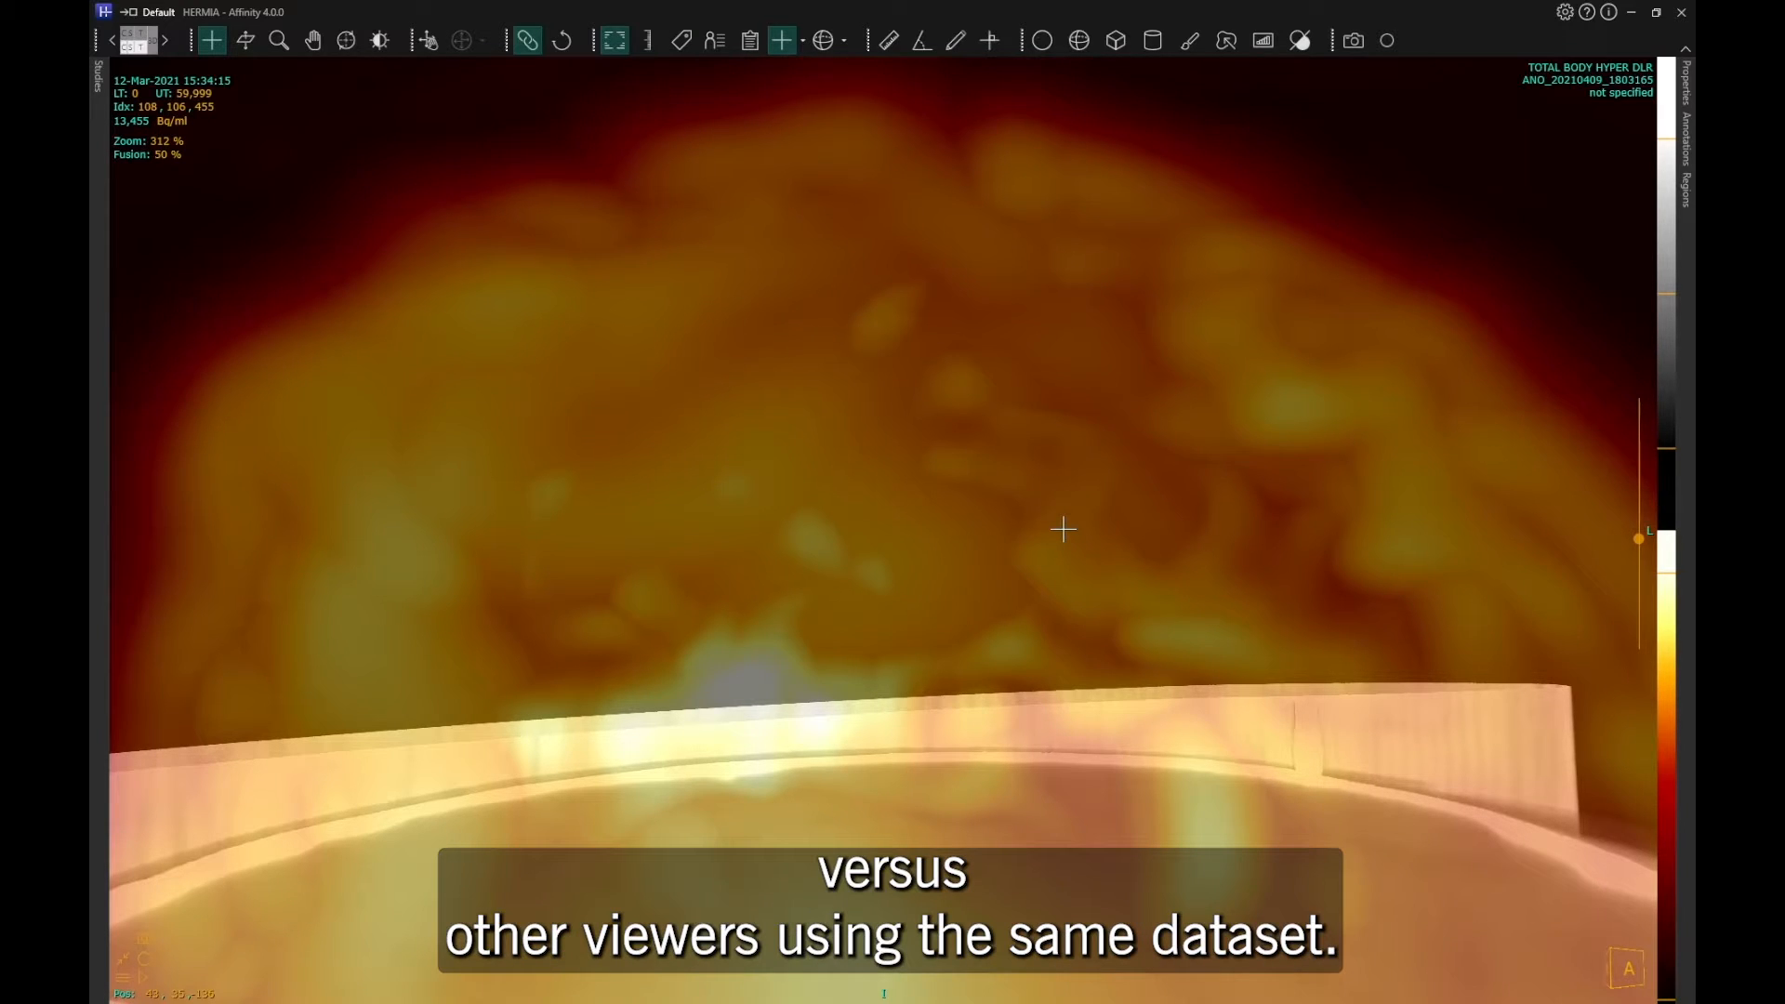
pyautogui.scroll(-10, 1005, 514)
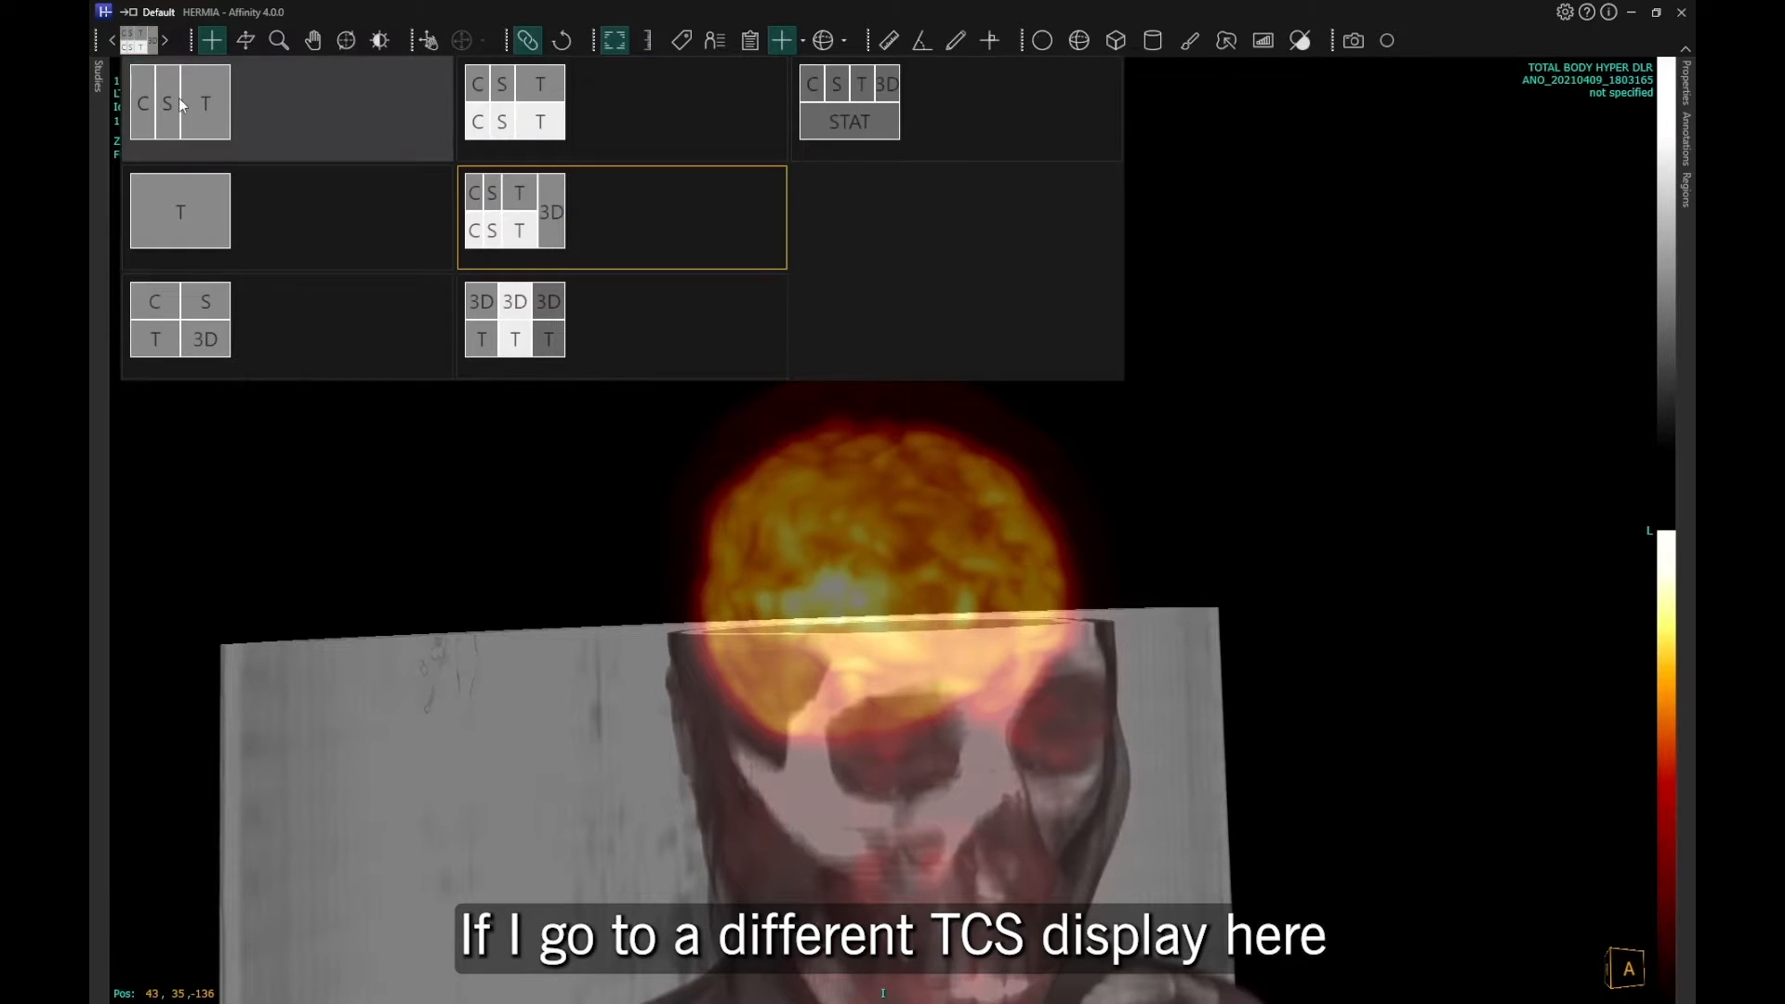
# - Switch to the single-row C-S-T layout and load the CT and PT series together as fused views
pyautogui.click(179, 98)
pyautogui.click(98, 77)
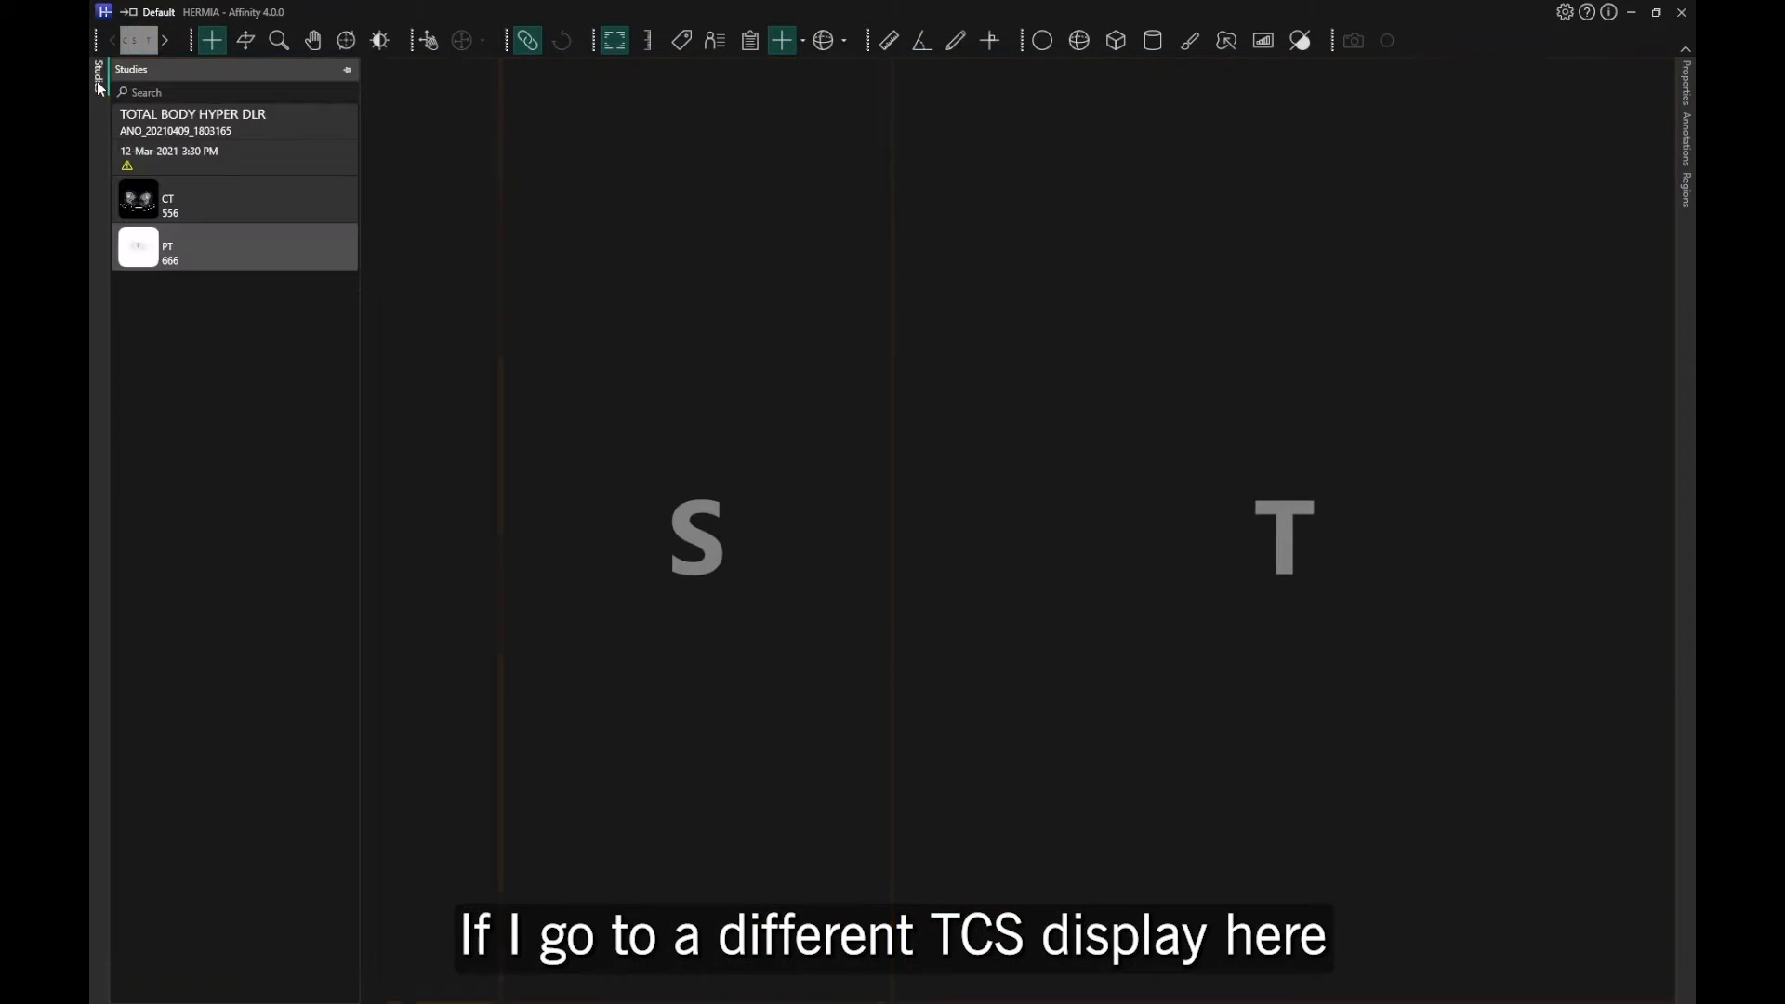
pyautogui.keyDown('shift'); pyautogui.click(227, 236); pyautogui.keyUp('shift')
pyautogui.moveTo(232, 200); pyautogui.dragTo(618, 230)
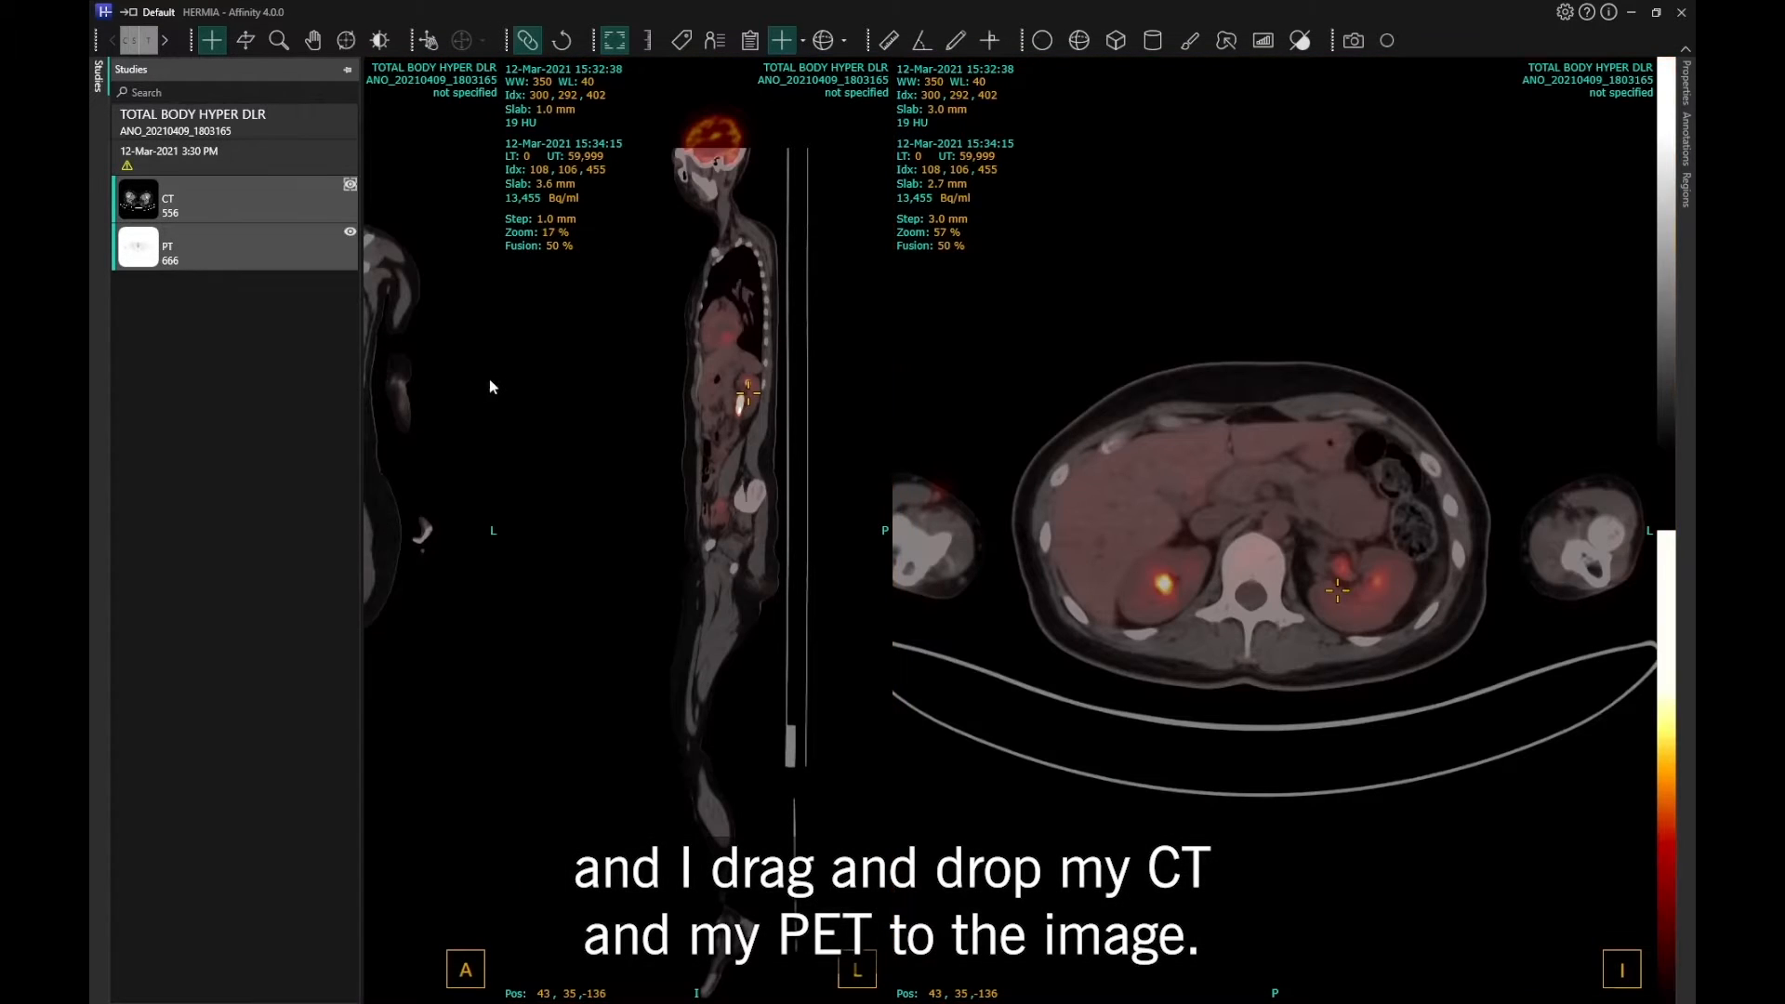
pyautogui.click(1187, 523)
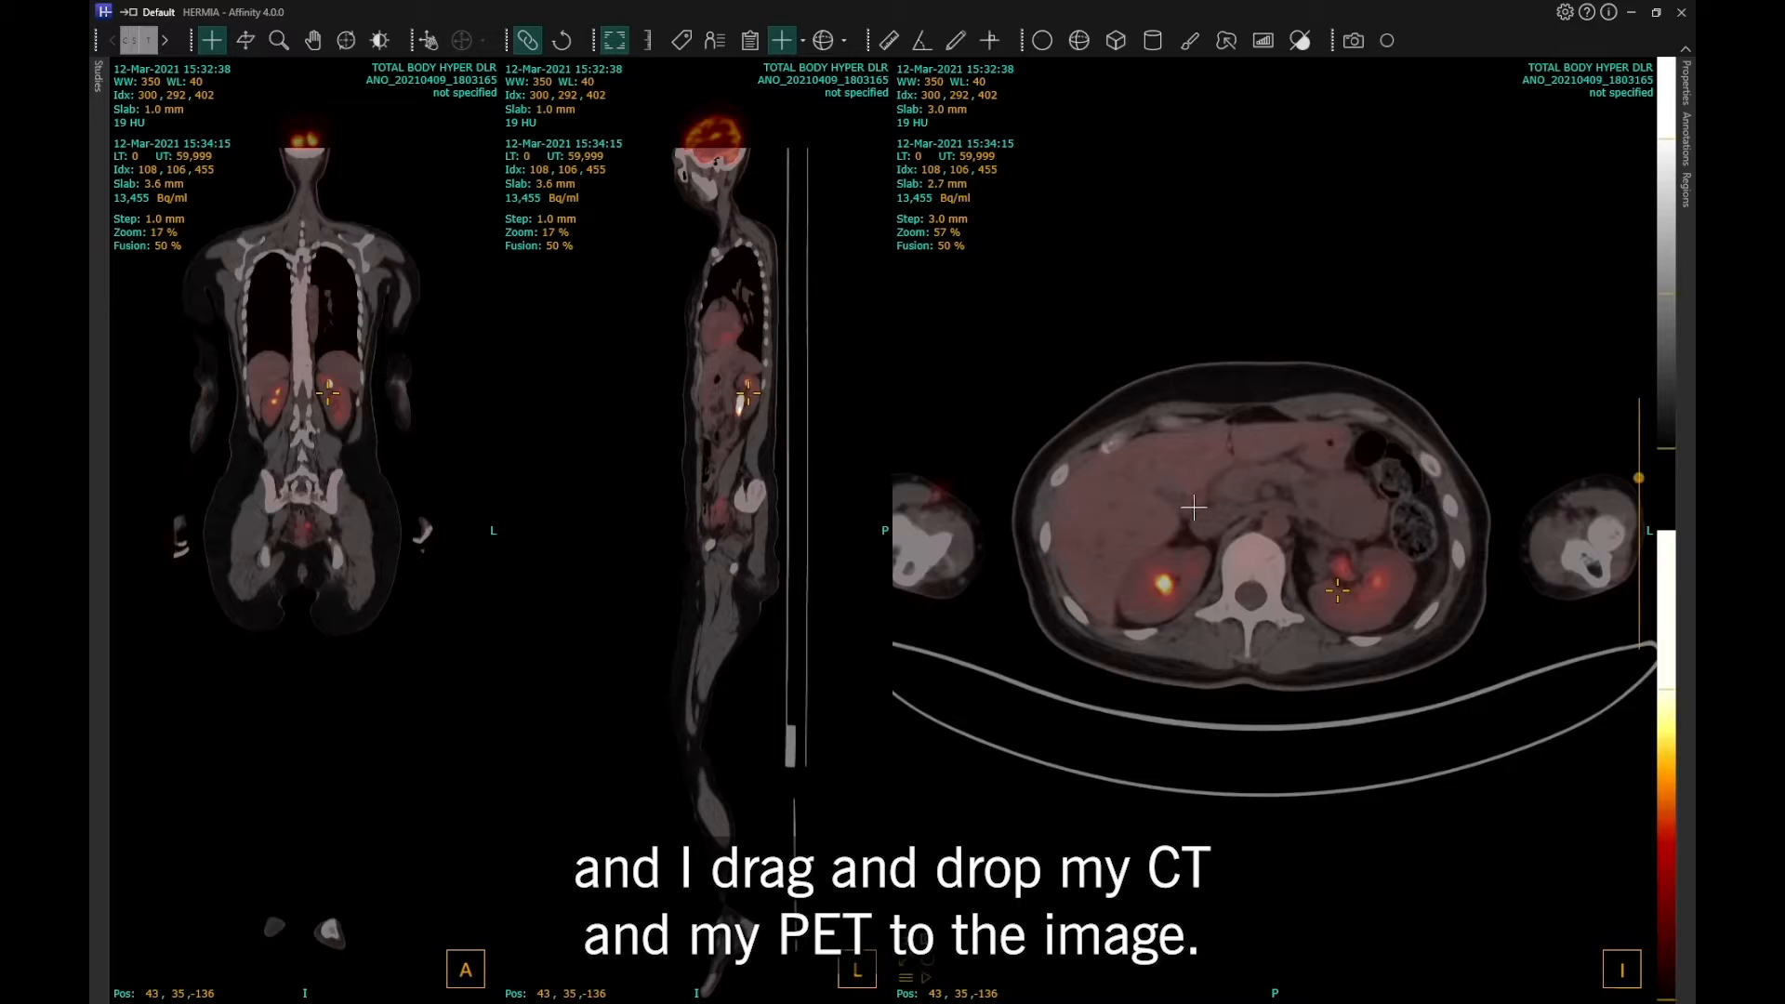
# - Place the crosshair in the liver on the transverse slice and rotate the dataset into an oblique plane from the coronal view
pyautogui.click(1176, 493)
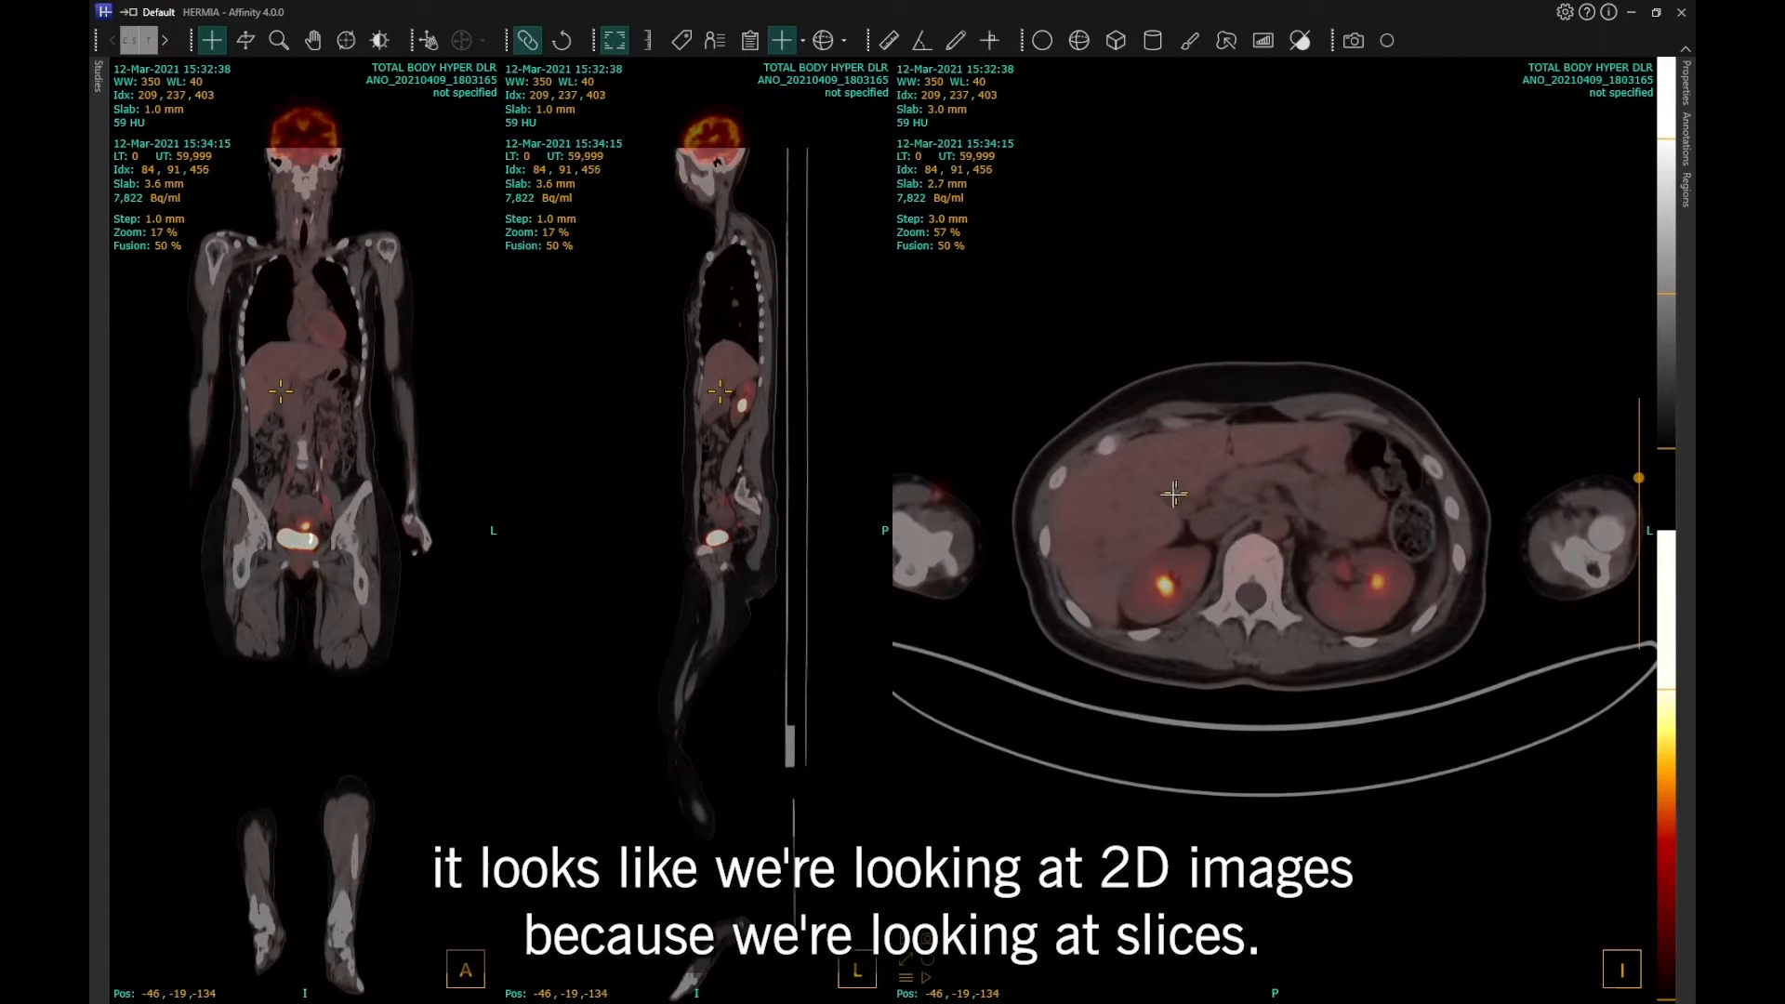
pyautogui.scroll(4, 1174, 496)
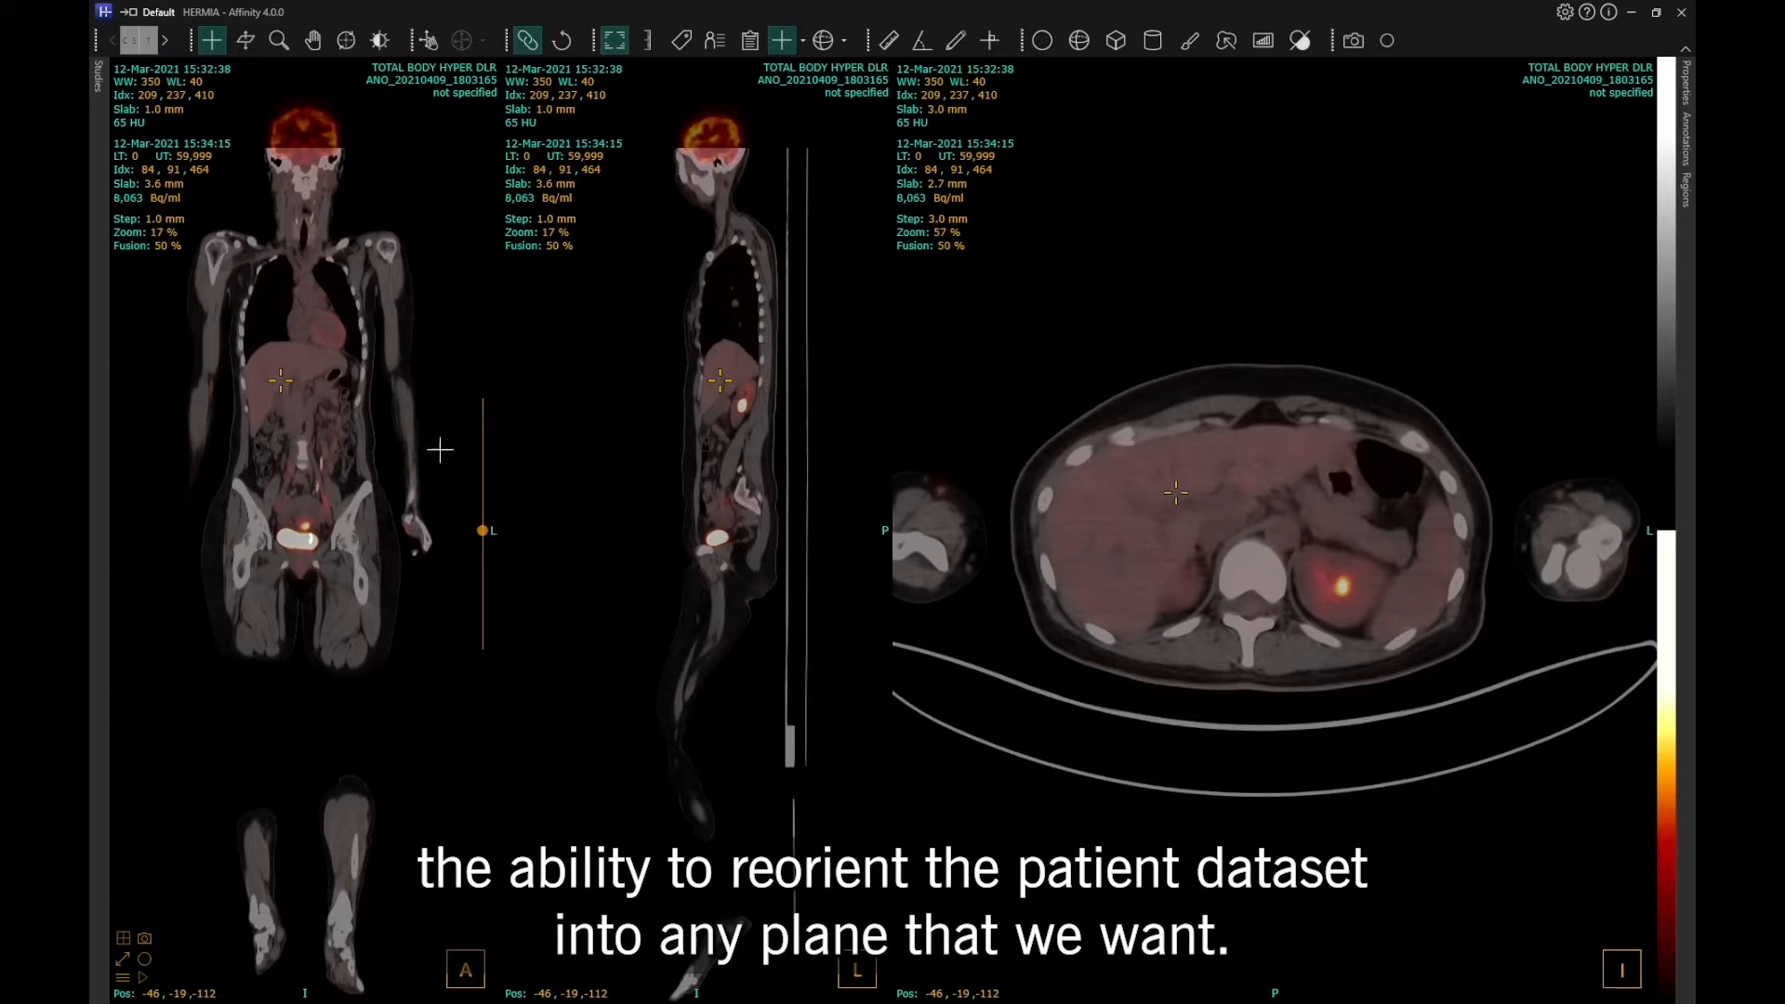
pyautogui.moveTo(462, 967)
pyautogui.mouseDown()
pyautogui.moveTo(439, 974)
pyautogui.moveTo(482, 973)
pyautogui.mouseUp()
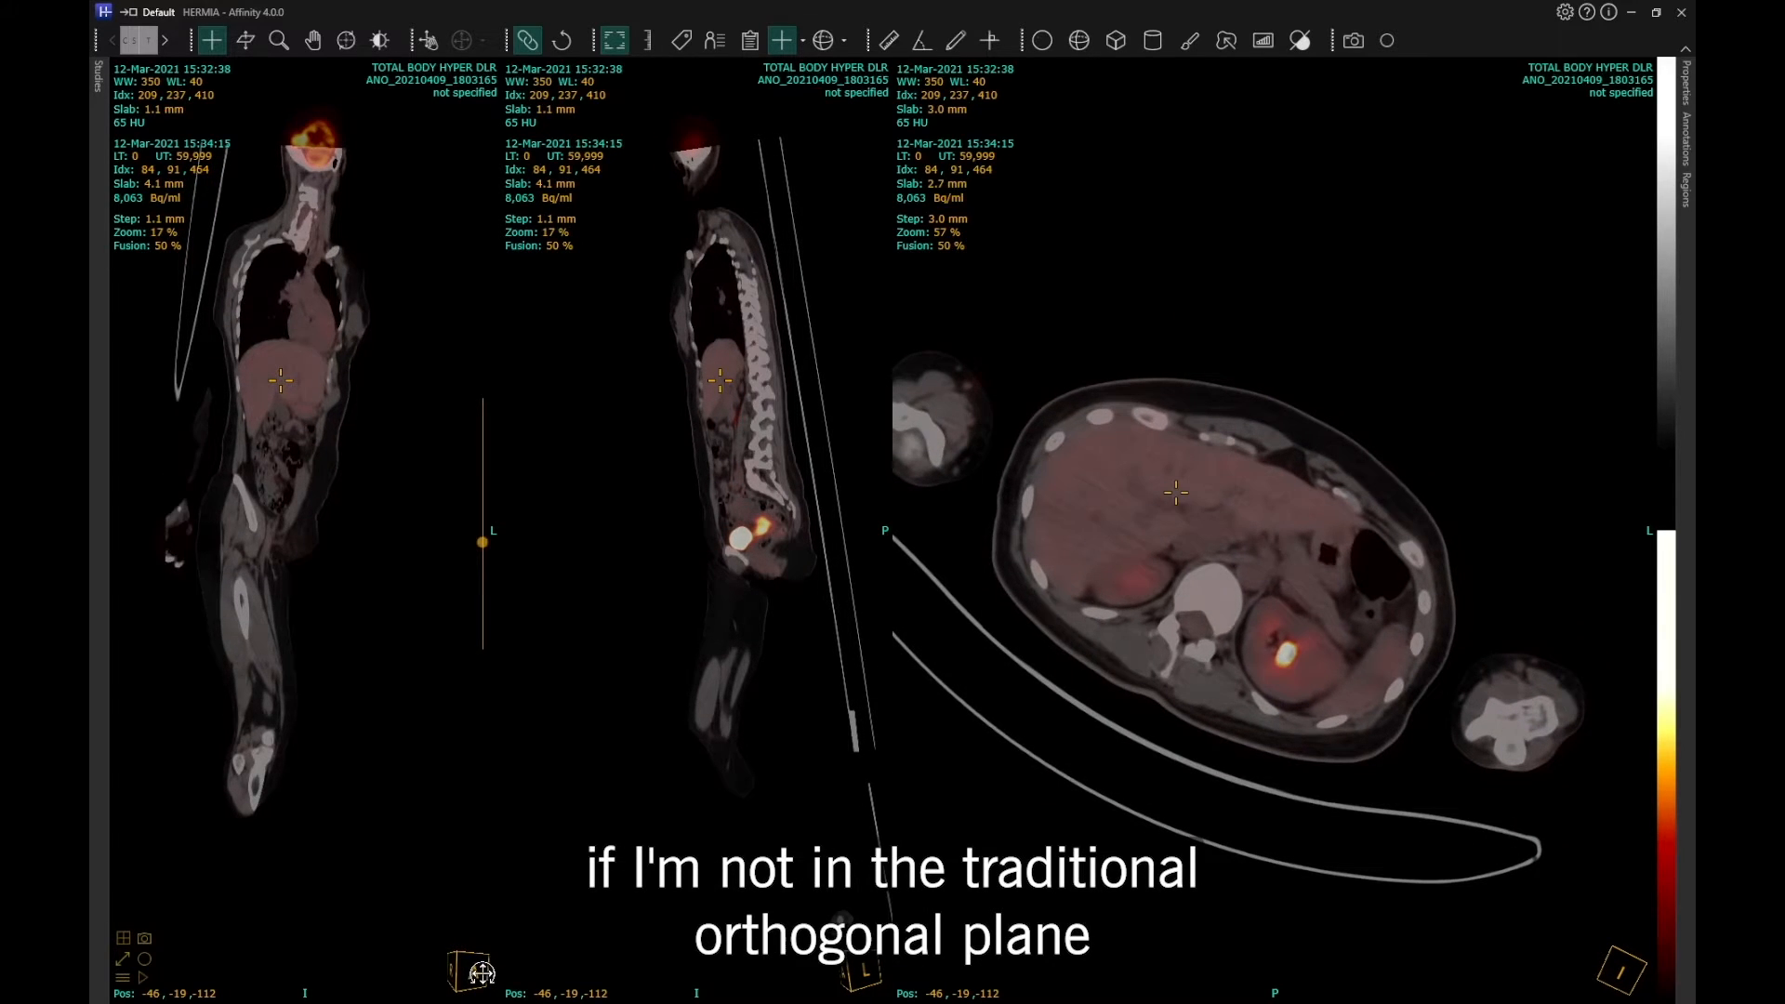
pyautogui.moveTo(304, 505)
pyautogui.mouseDown(button='right')
pyautogui.moveTo(304, 333)
pyautogui.moveTo(301, 502)
pyautogui.mouseUp(button='right')
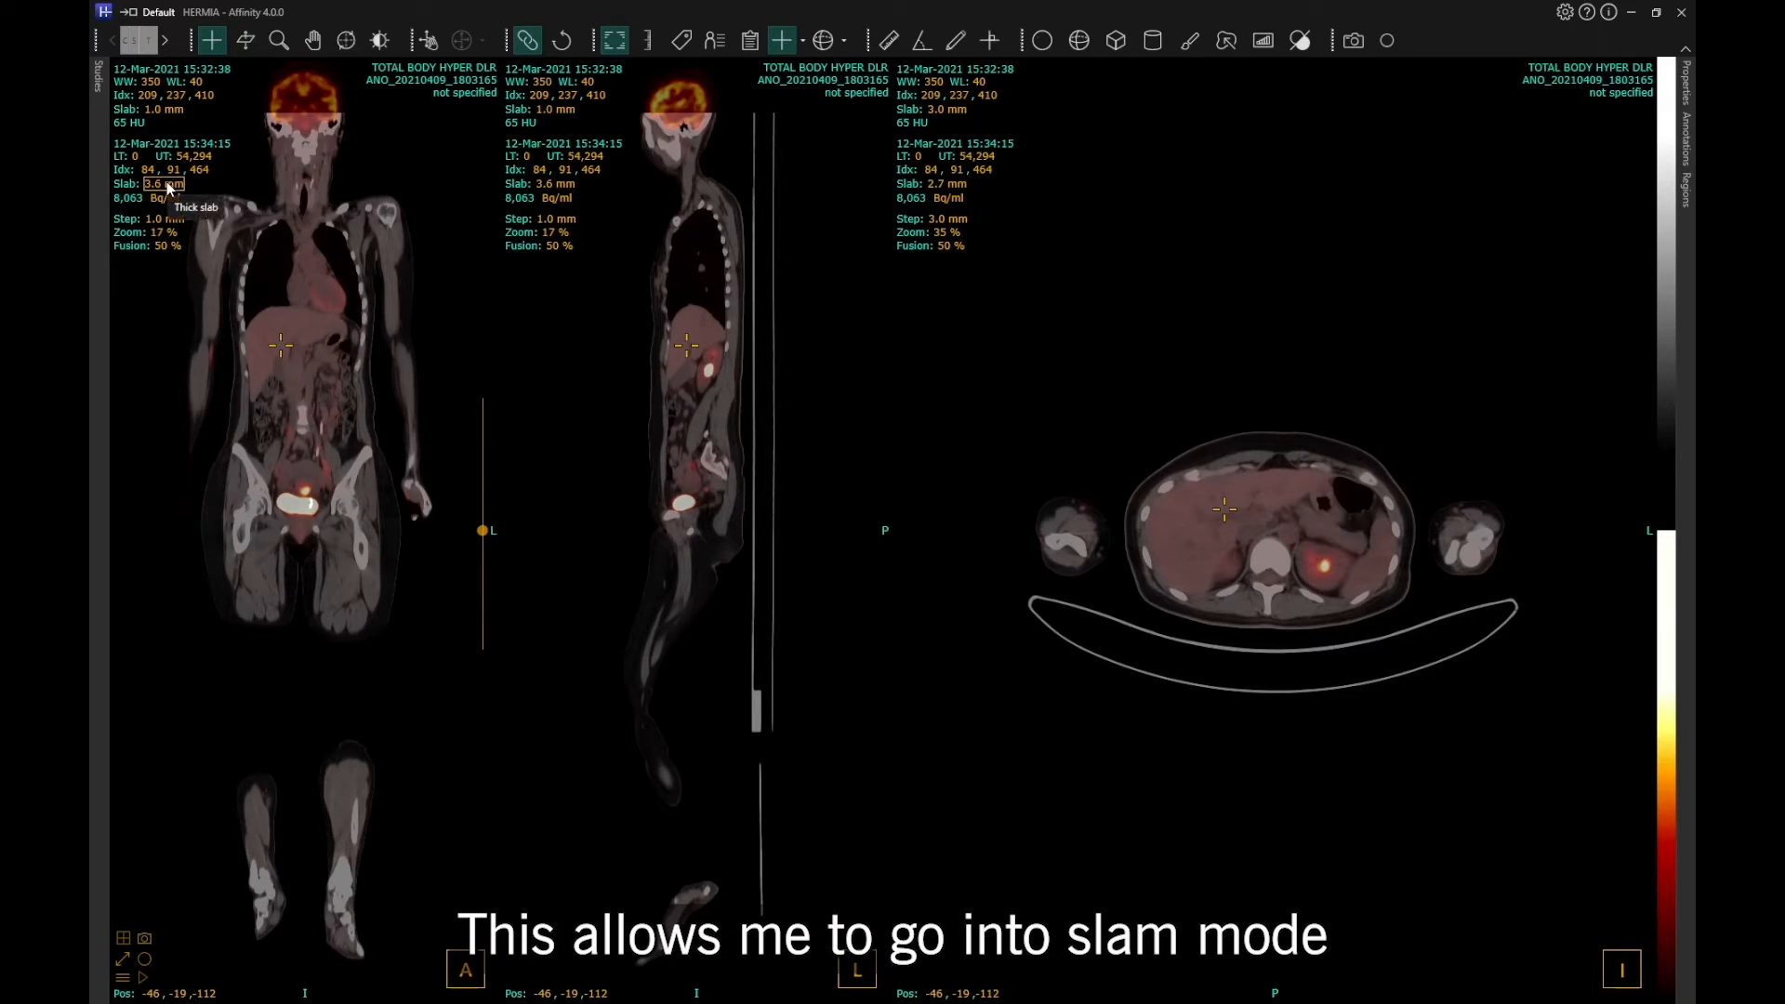
# - Set the coronal view's slab thickness to a custom Mean of 10 mm
pyautogui.click(165, 183)
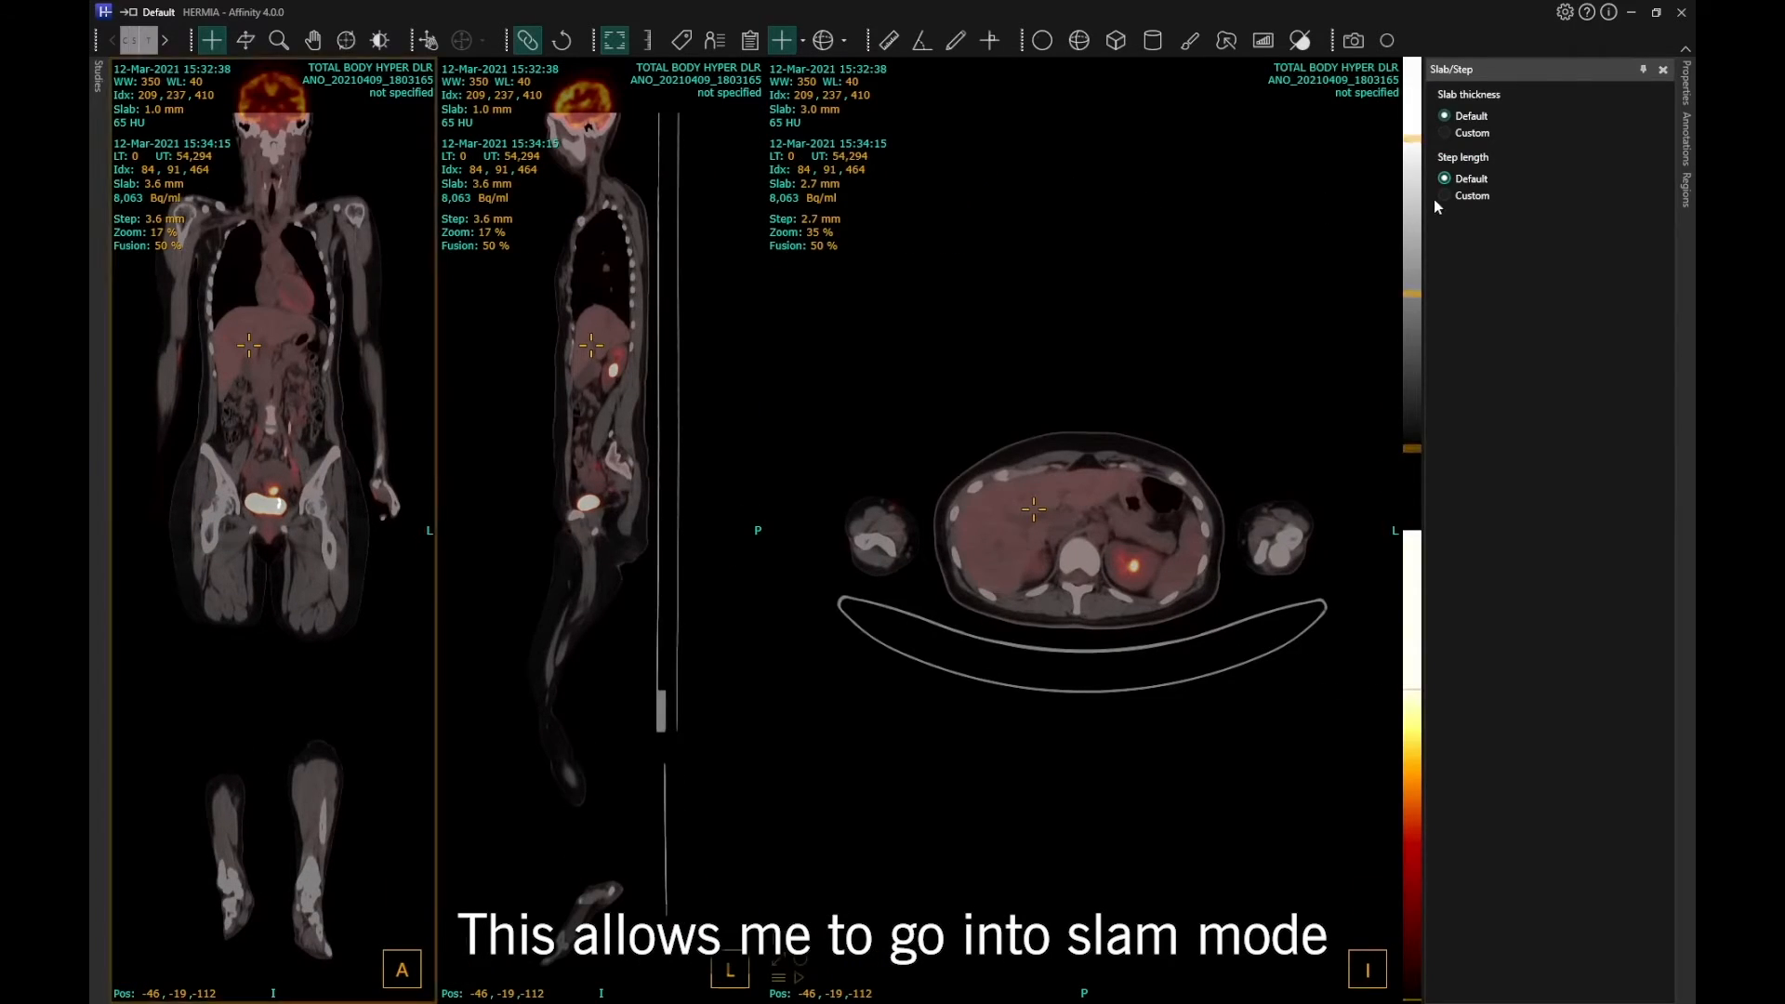
pyautogui.click(1444, 133)
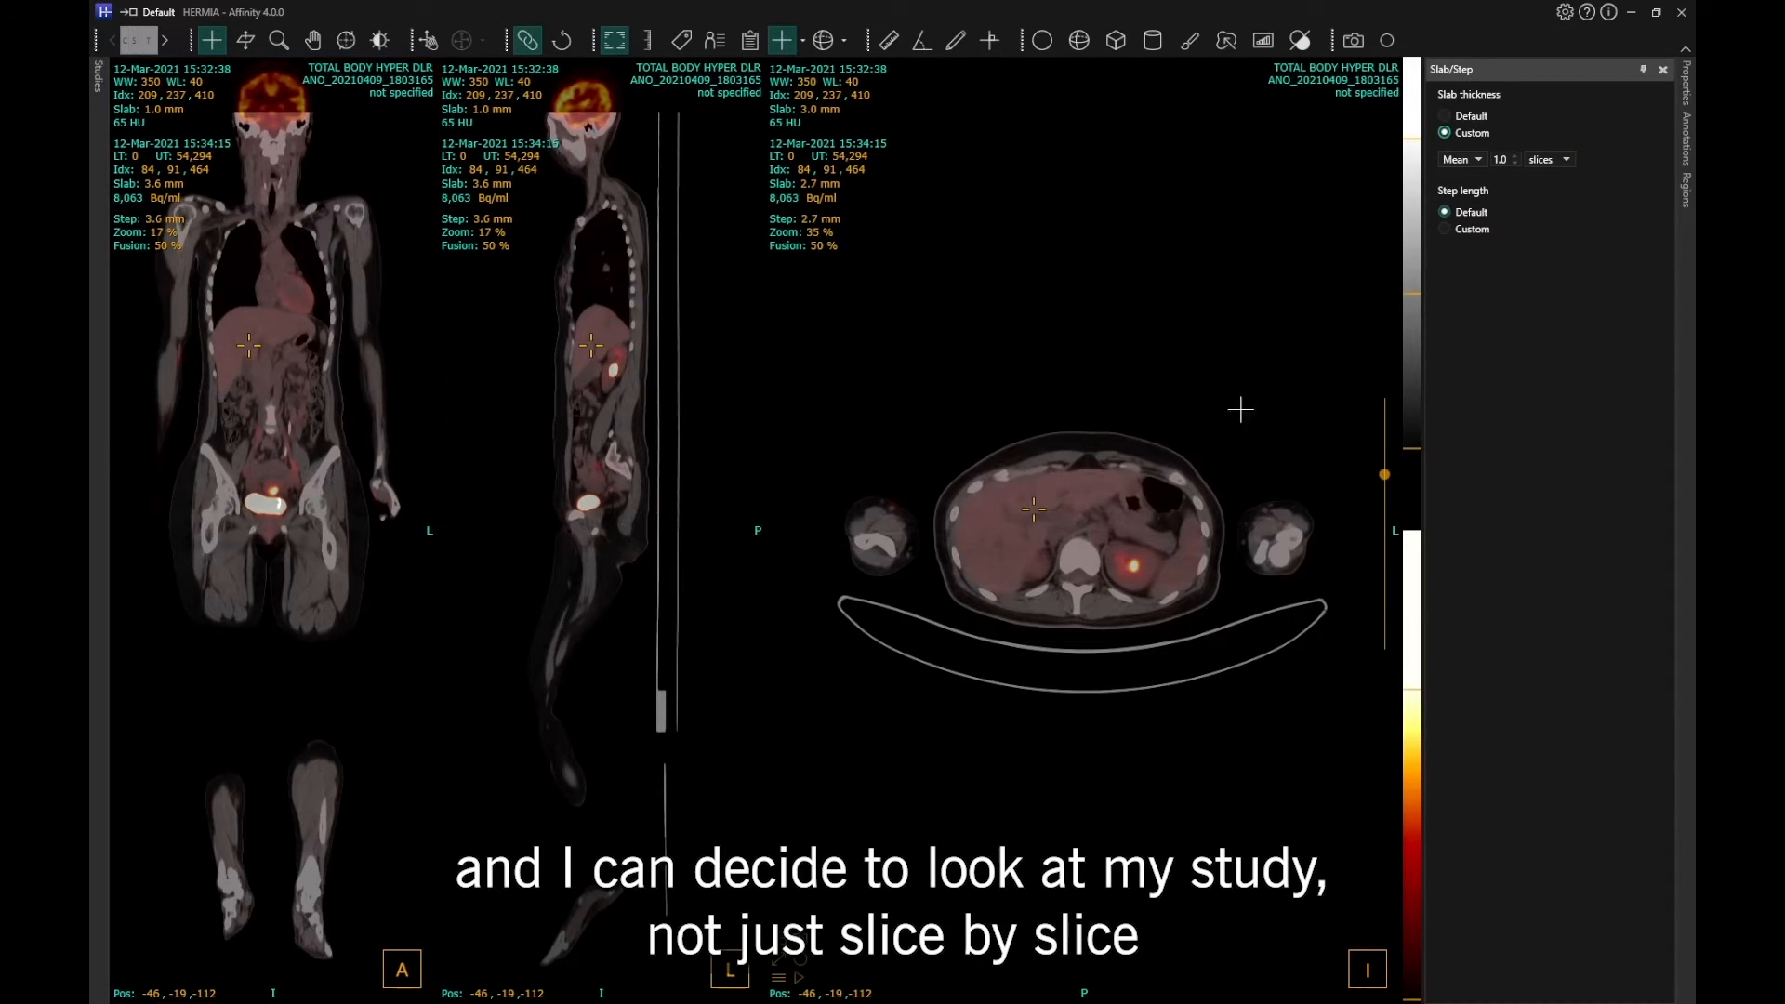
pyautogui.click(1546, 160)
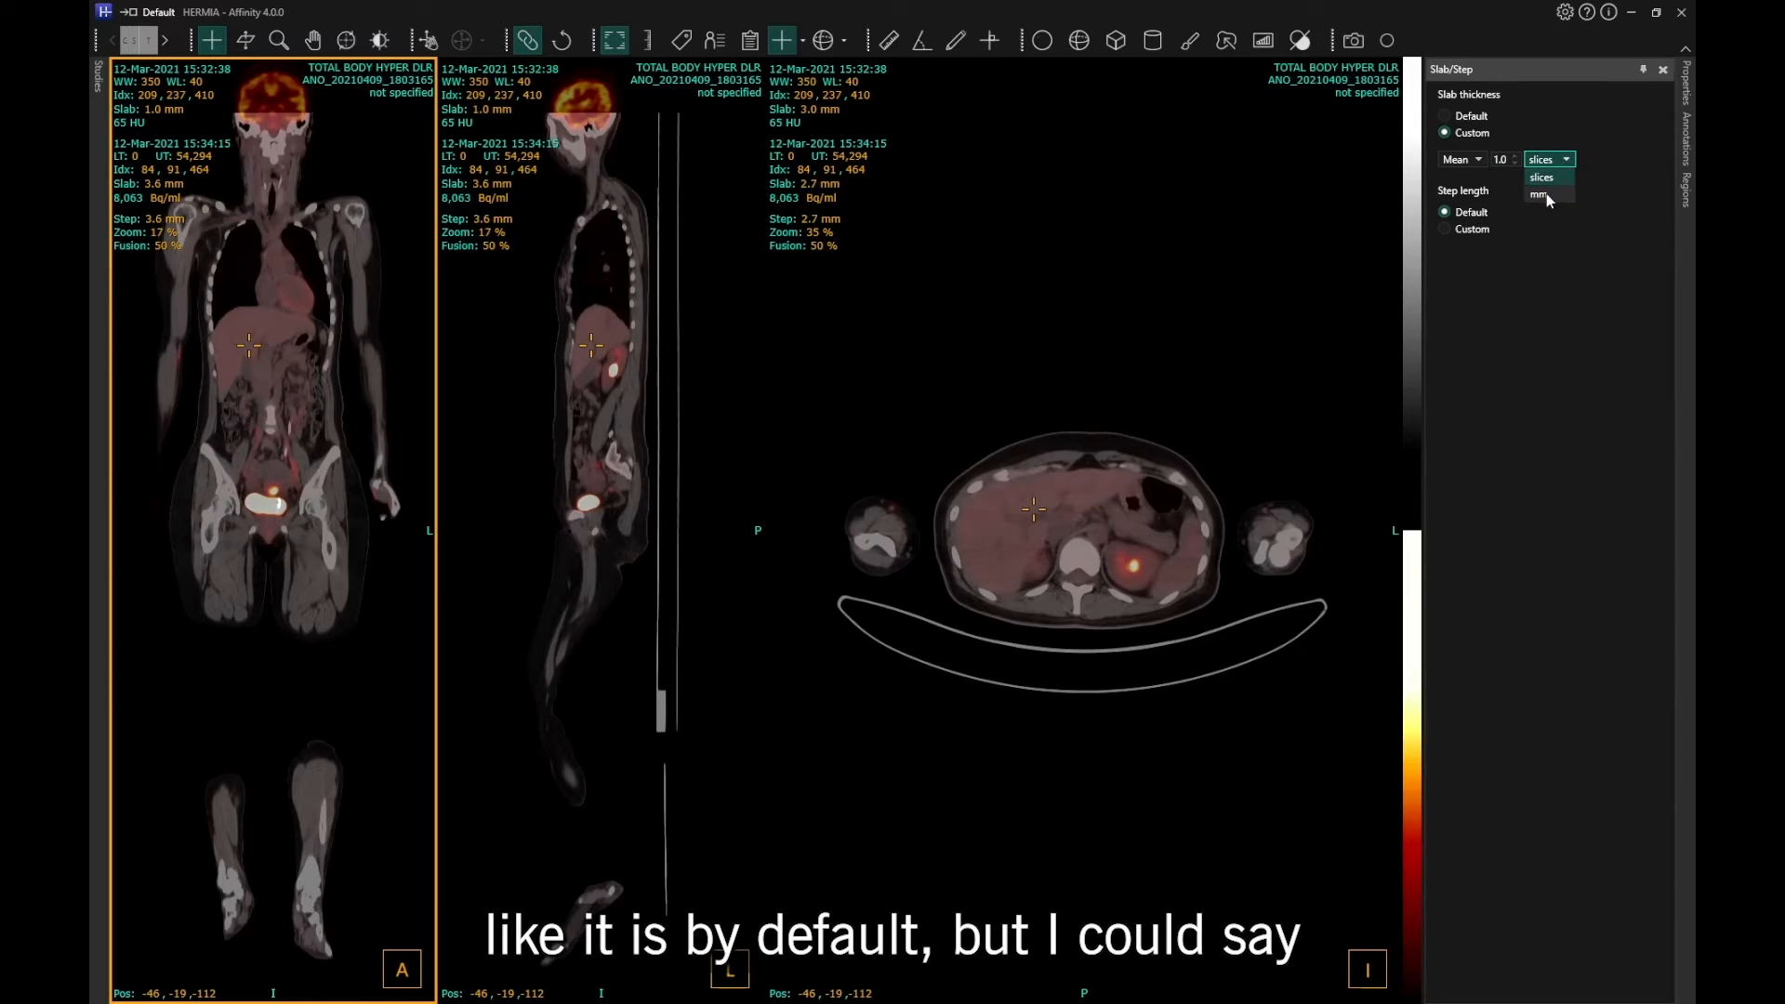
pyautogui.click(1543, 194)
pyautogui.click(1509, 160)
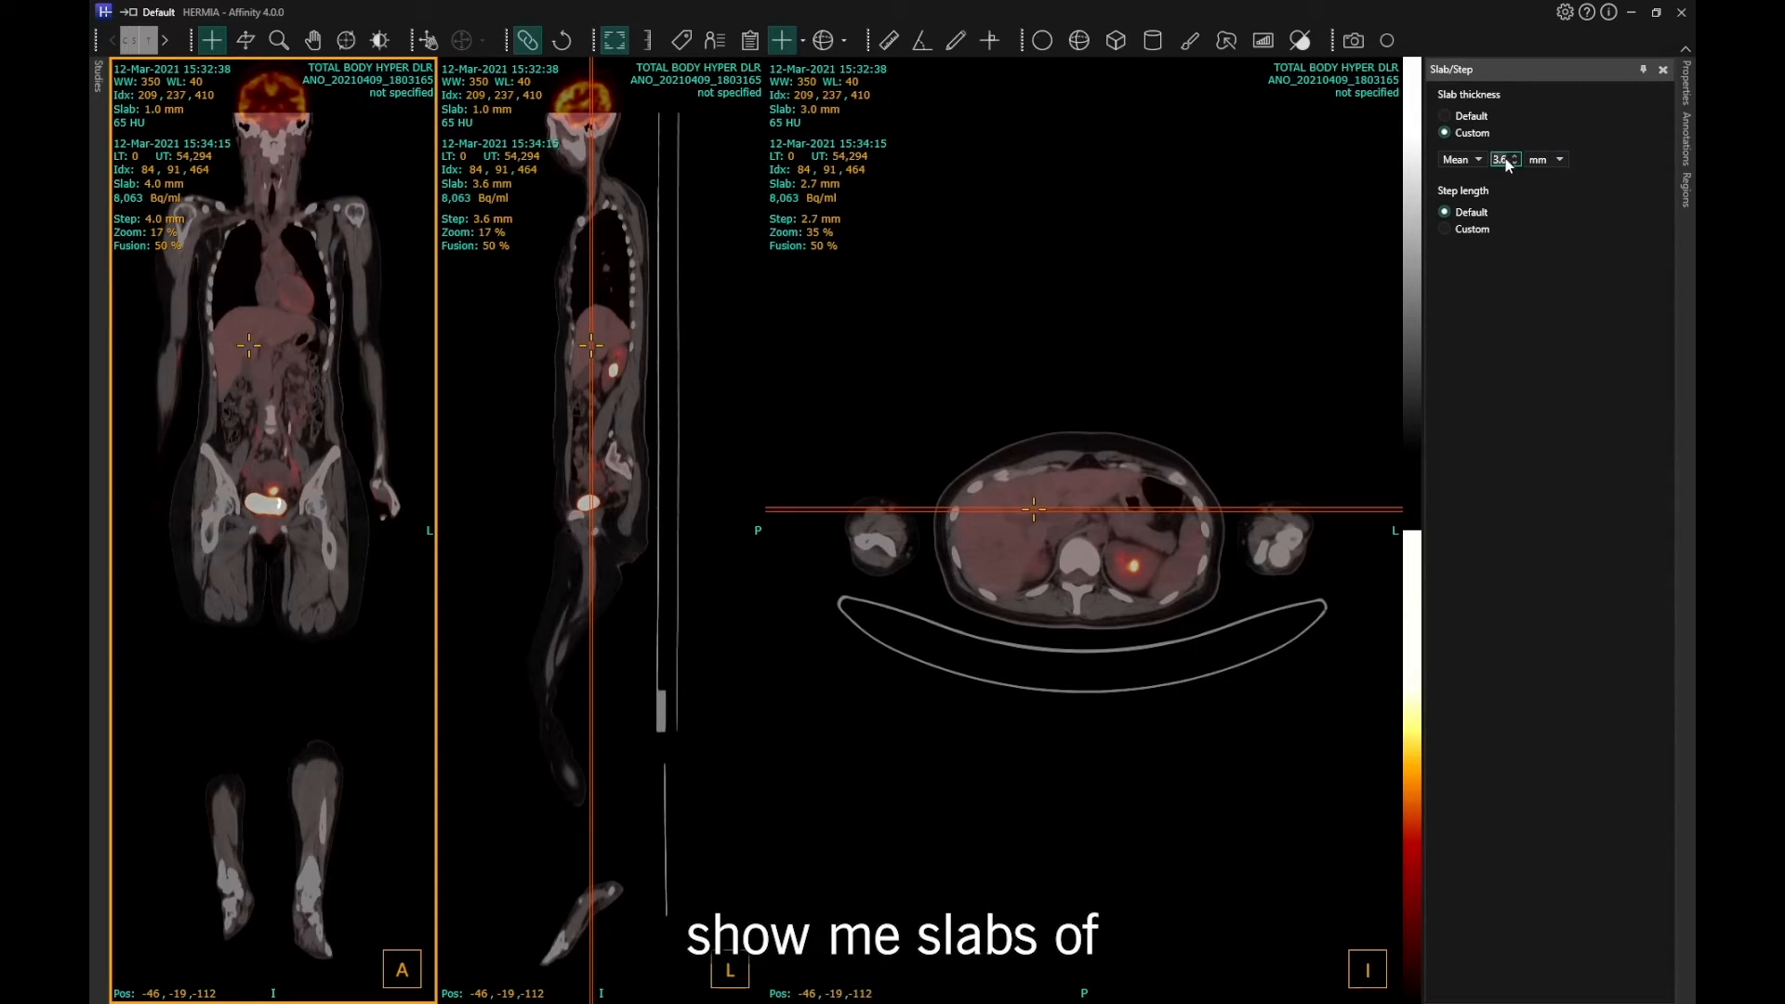
pyautogui.write('10')
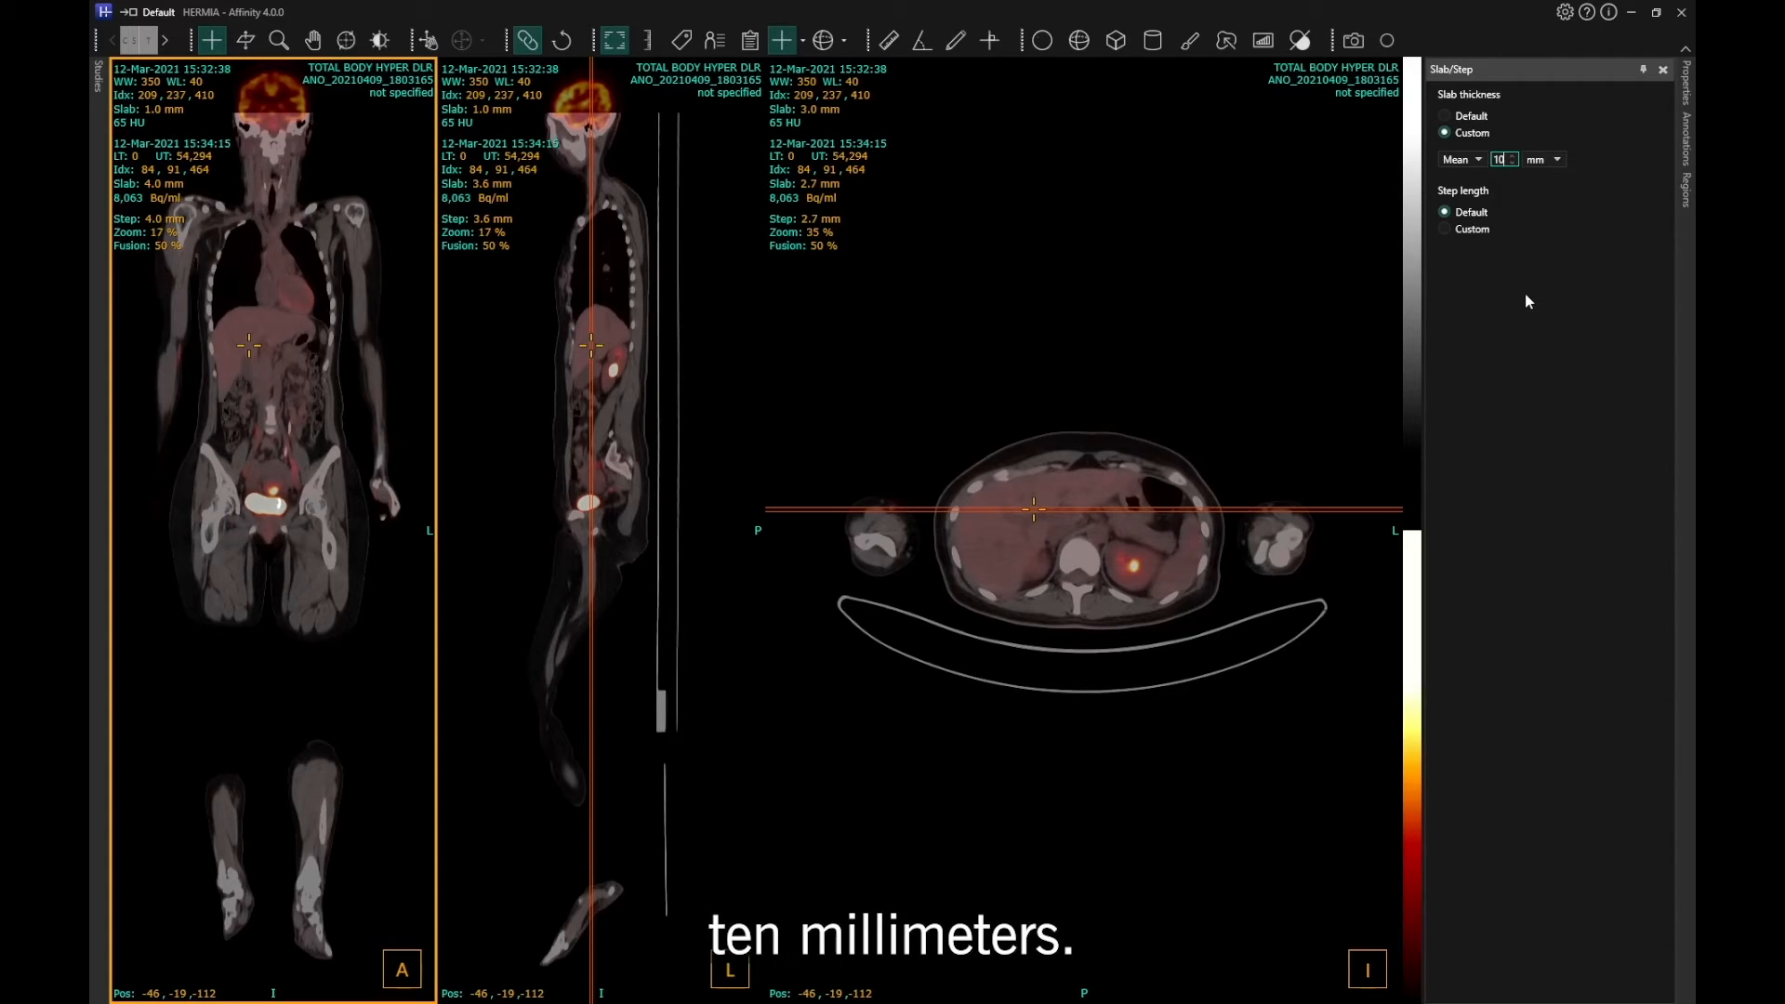
pyautogui.press('Return')
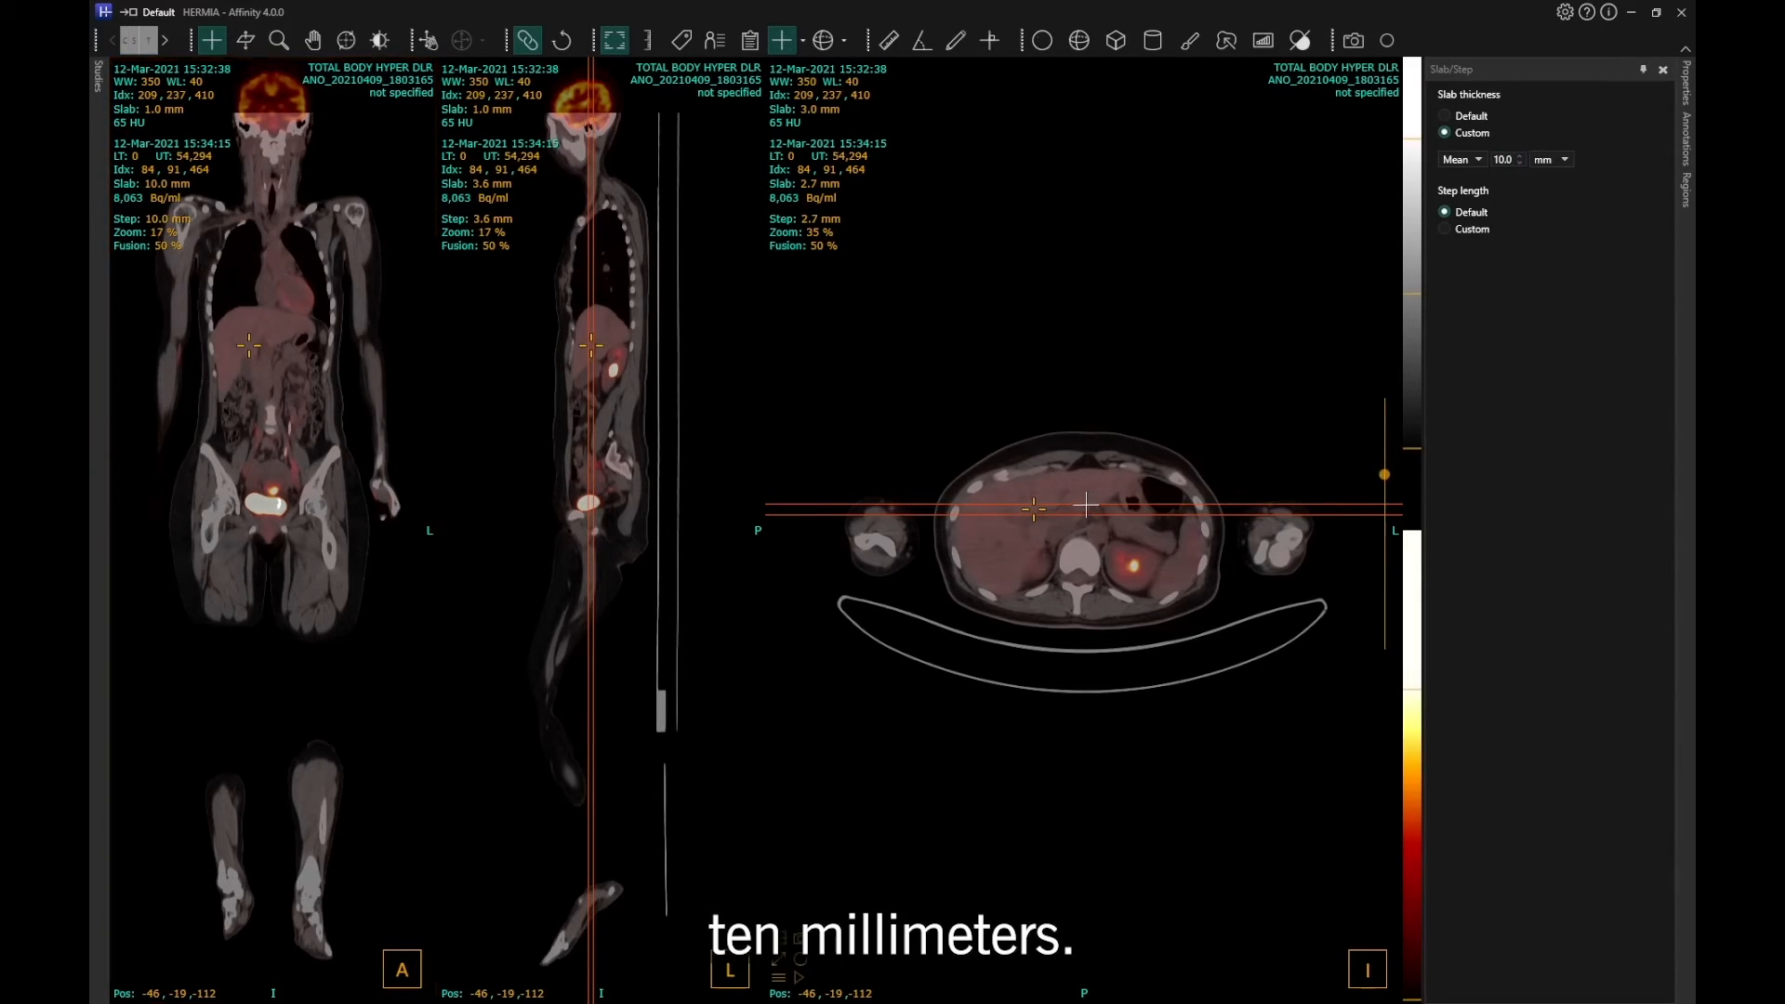
# - Browse the transverse slices and step back and forth through the 10 mm coronal slabs
pyautogui.scroll(-15, 1082, 505)
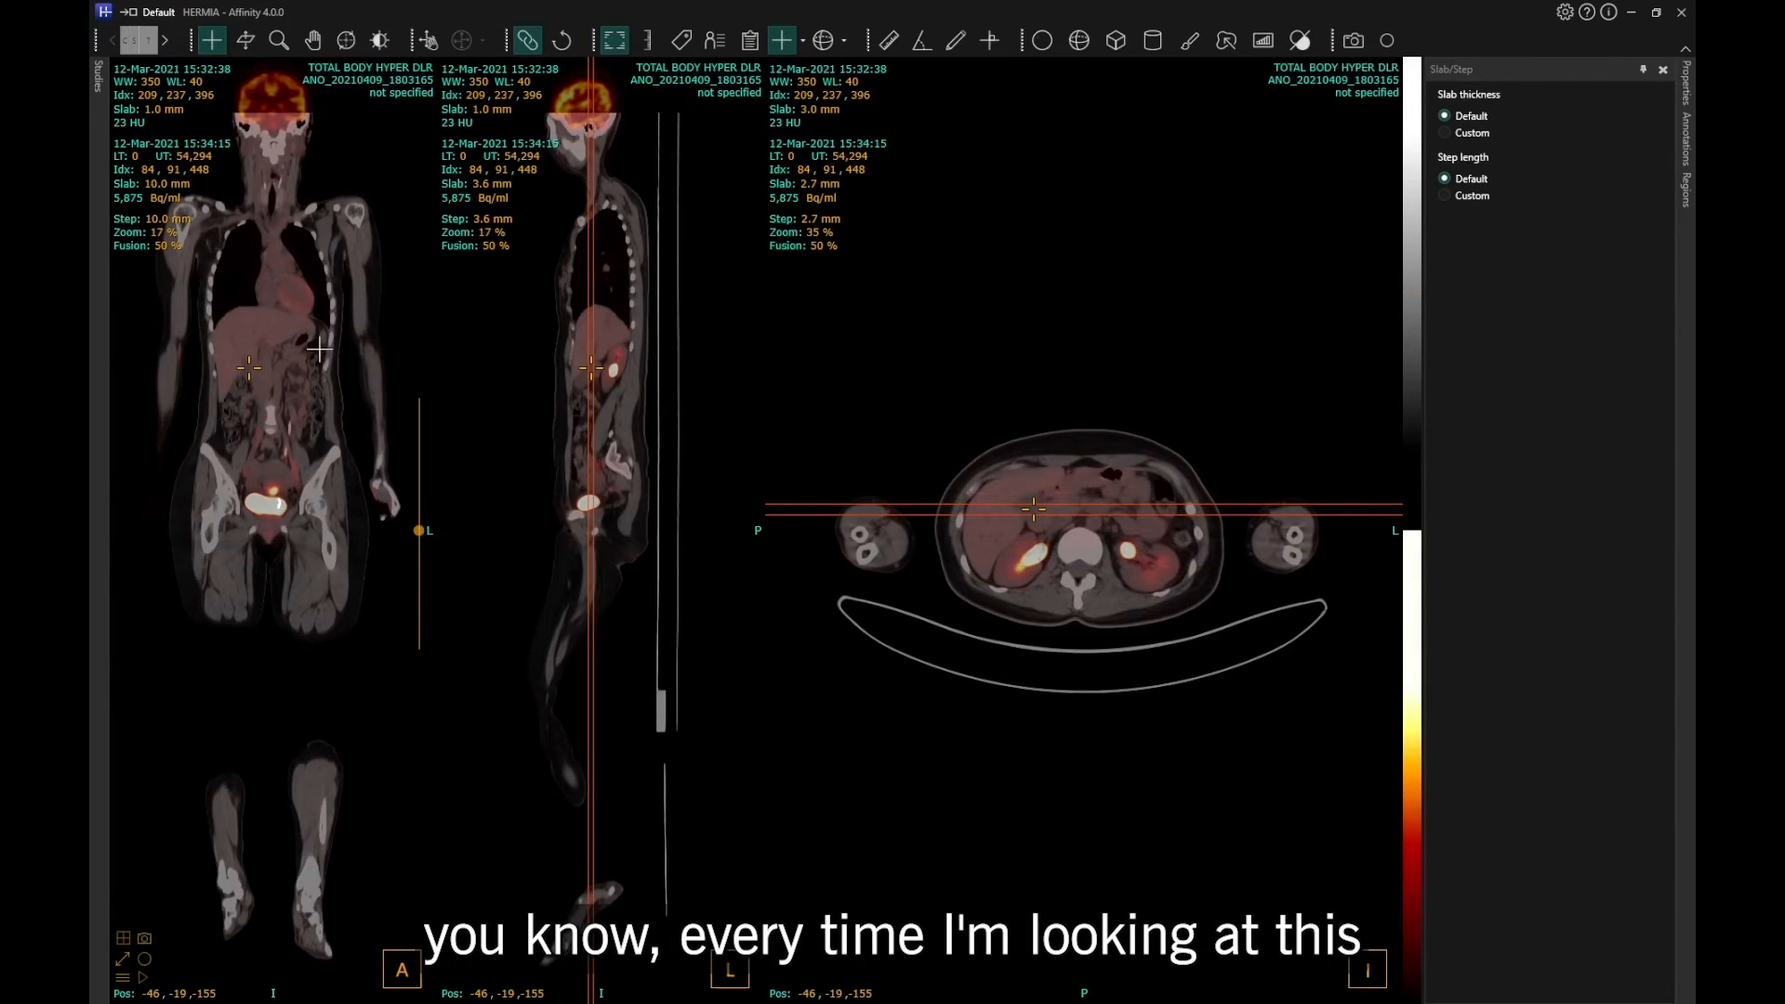
pyautogui.scroll(-1, 319, 348)
pyautogui.scroll(5, 319, 349)
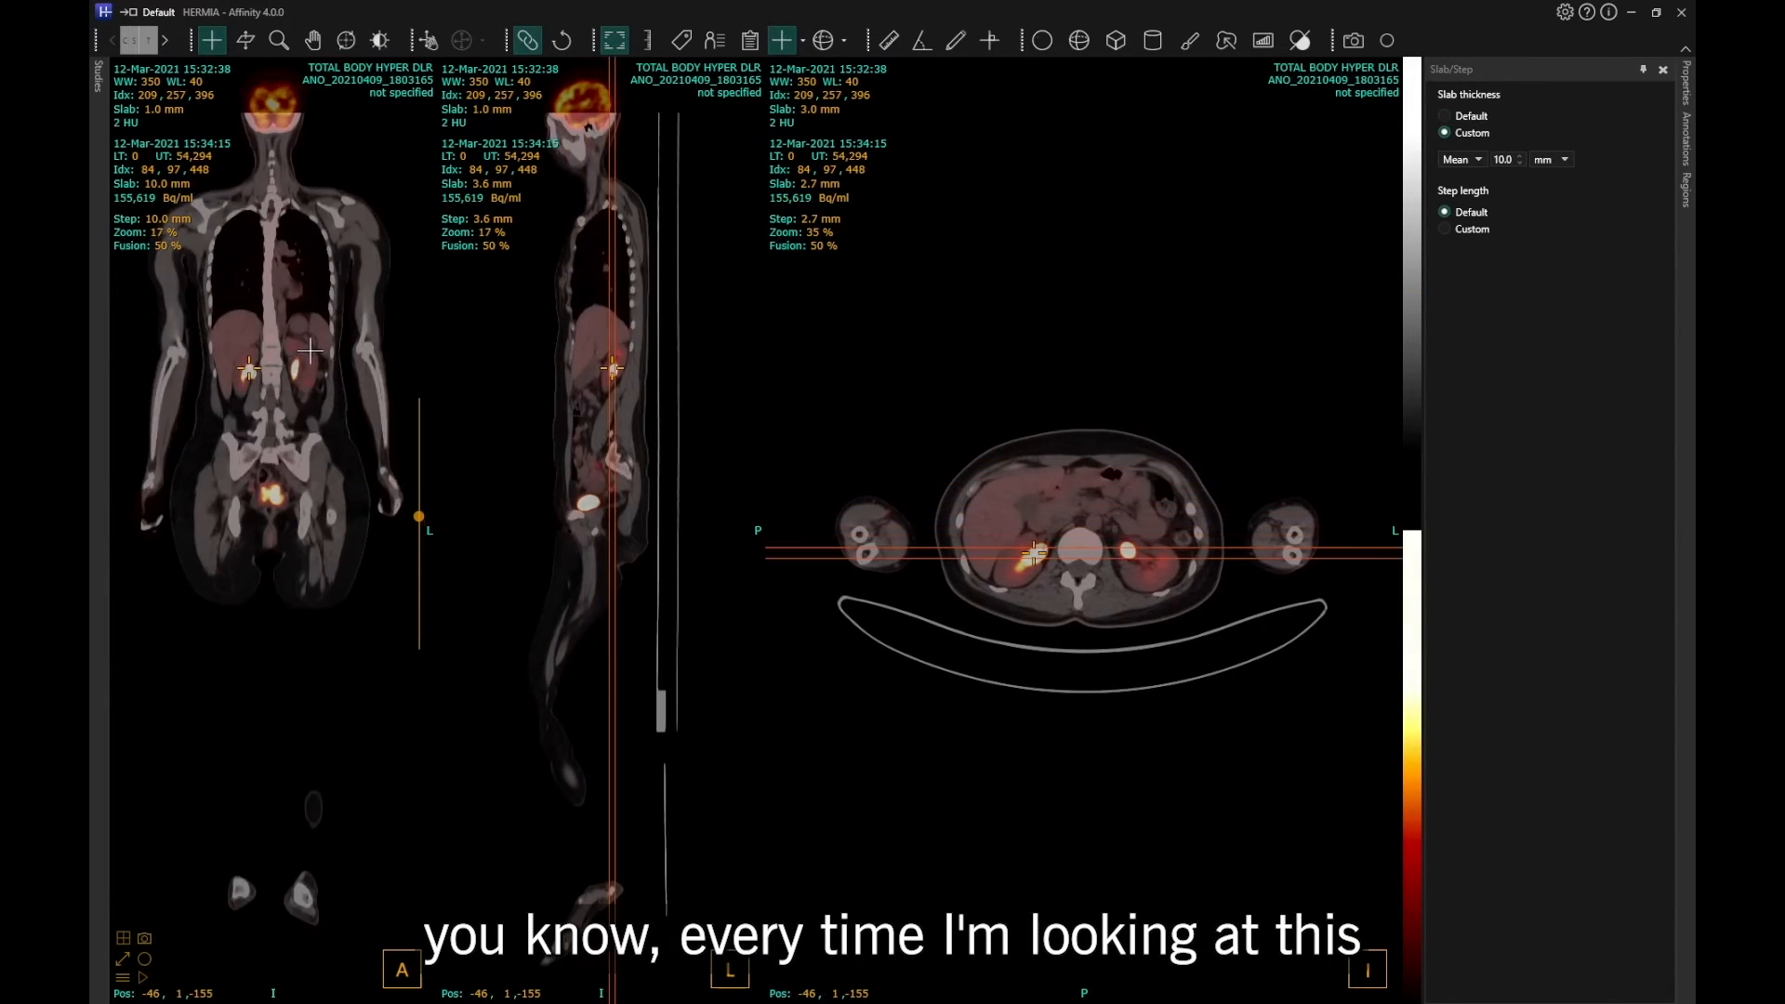
pyautogui.scroll(-5, 294, 335)
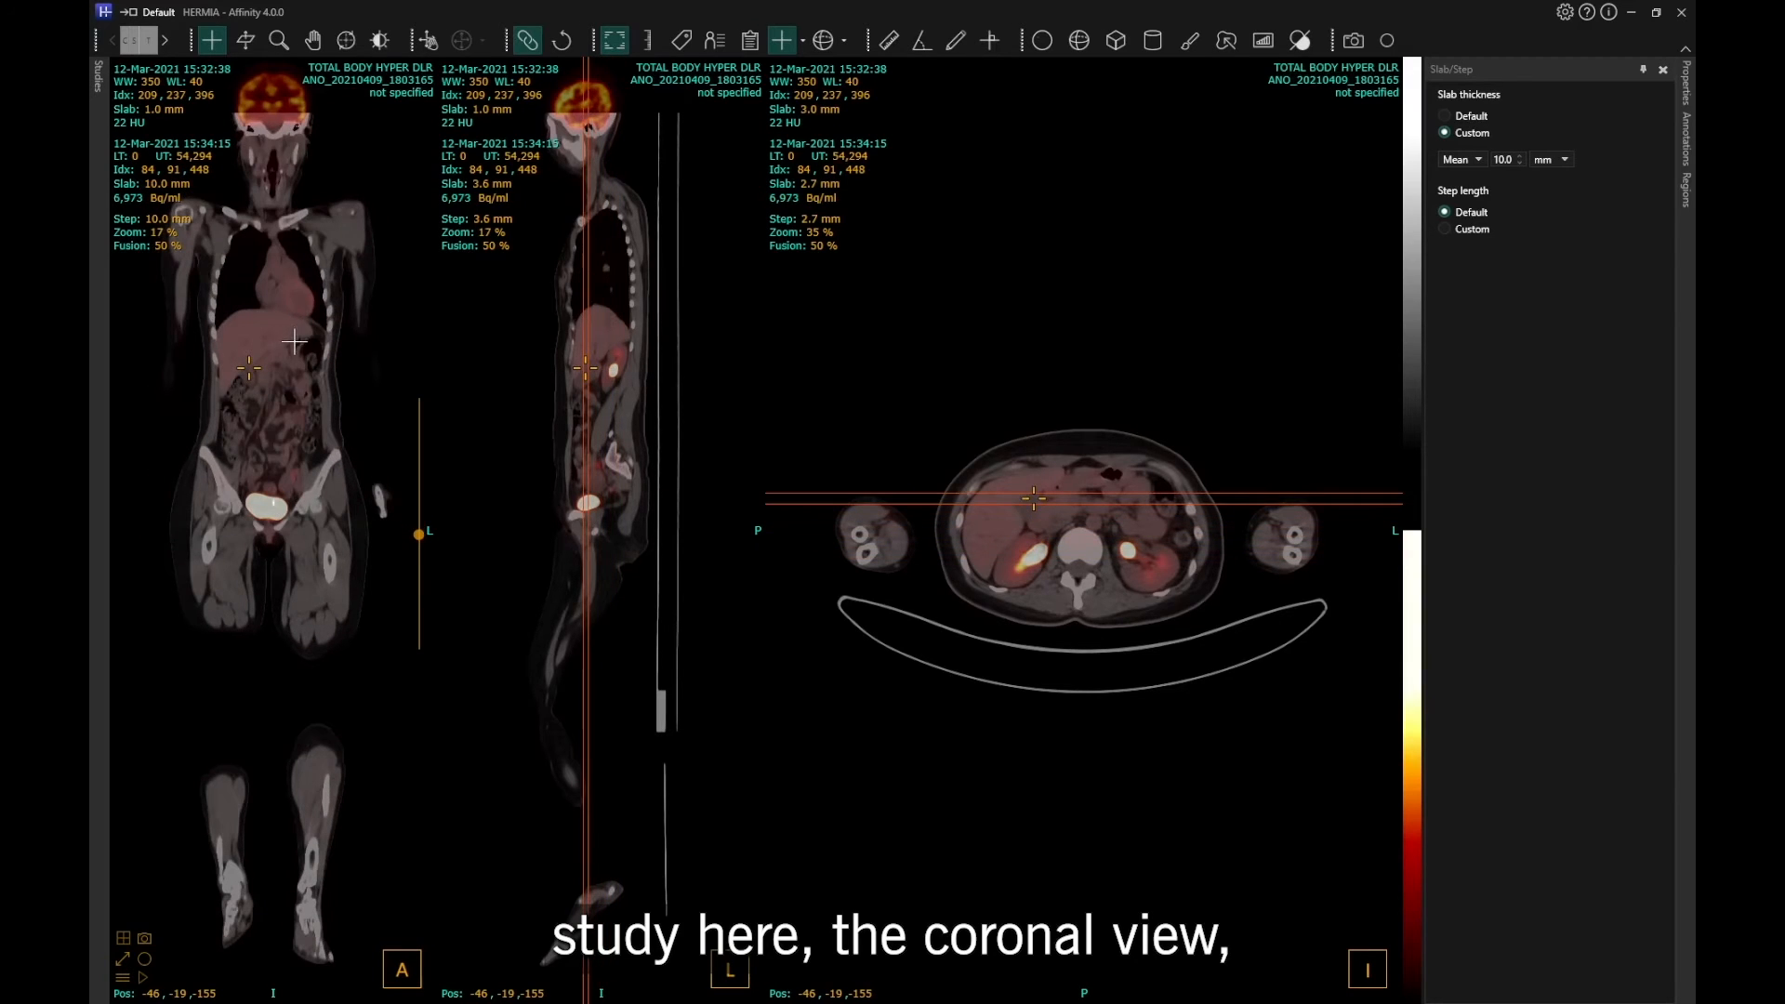
pyautogui.scroll(6, 294, 345)
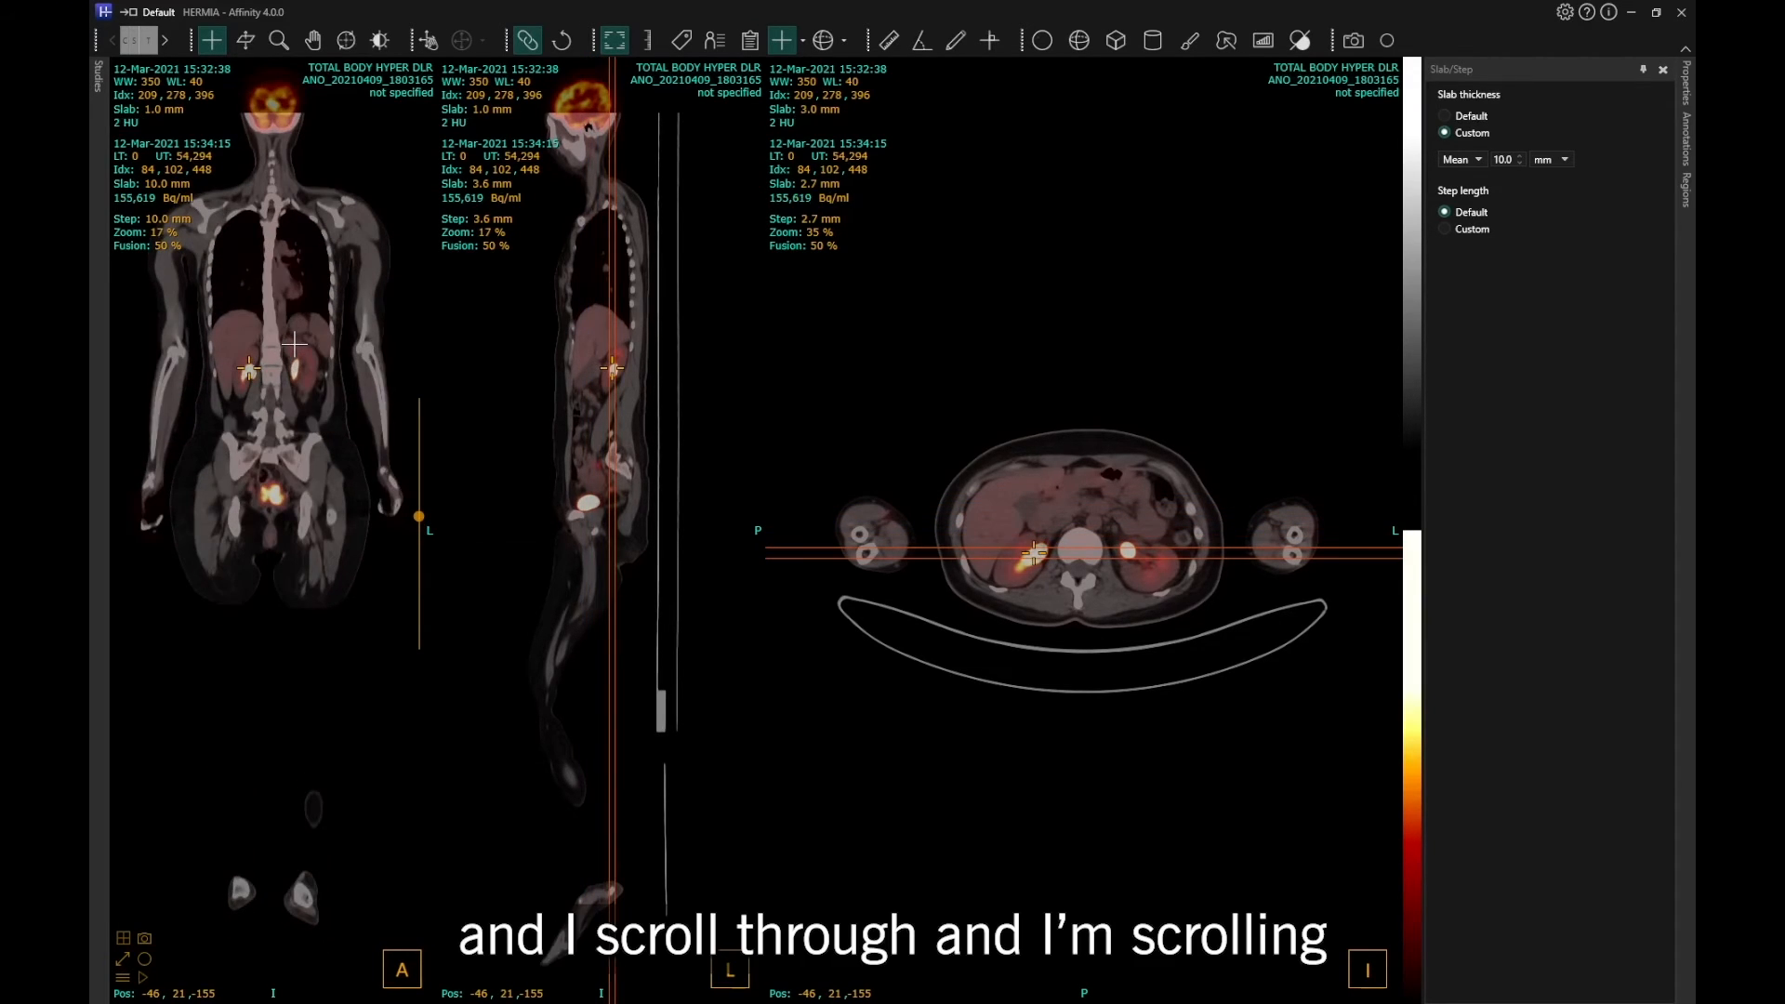
# - Step back and forth through the 10 mm coronal slabs at whole-body and magnified scale to examine the image quality
pyautogui.scroll(-4, 294, 345)
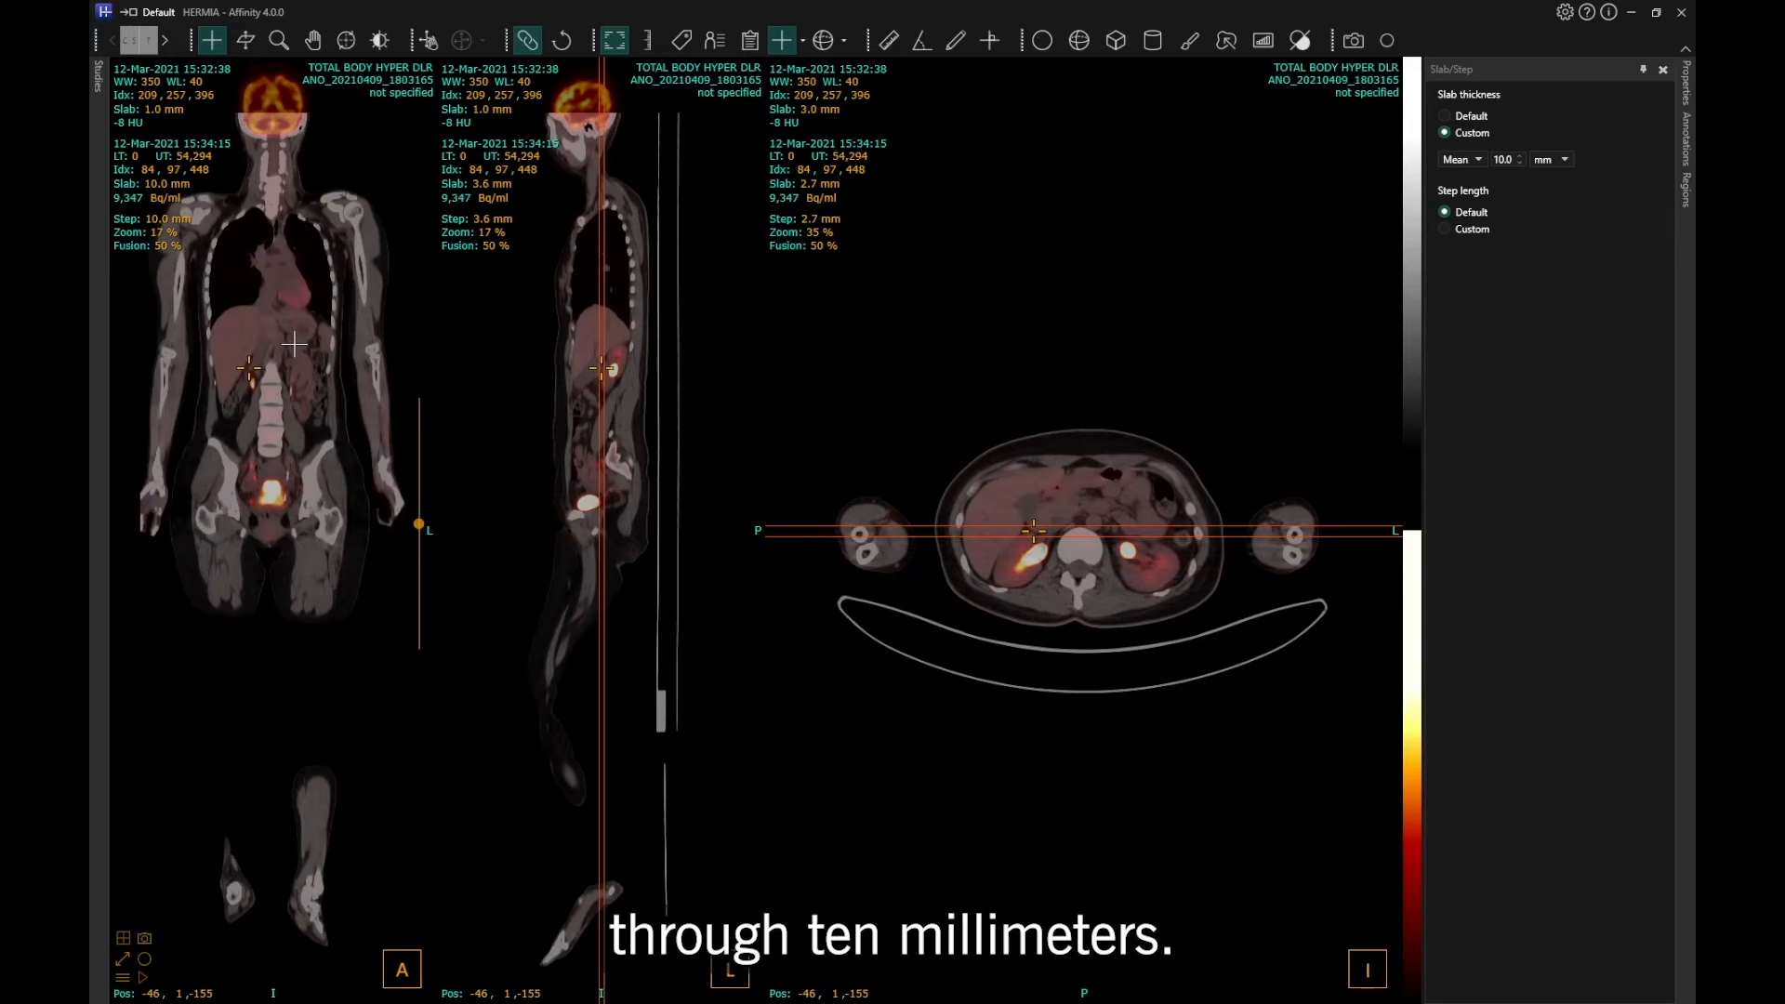
pyautogui.scroll(-1, 294, 345)
pyautogui.scroll(-3, 293, 345)
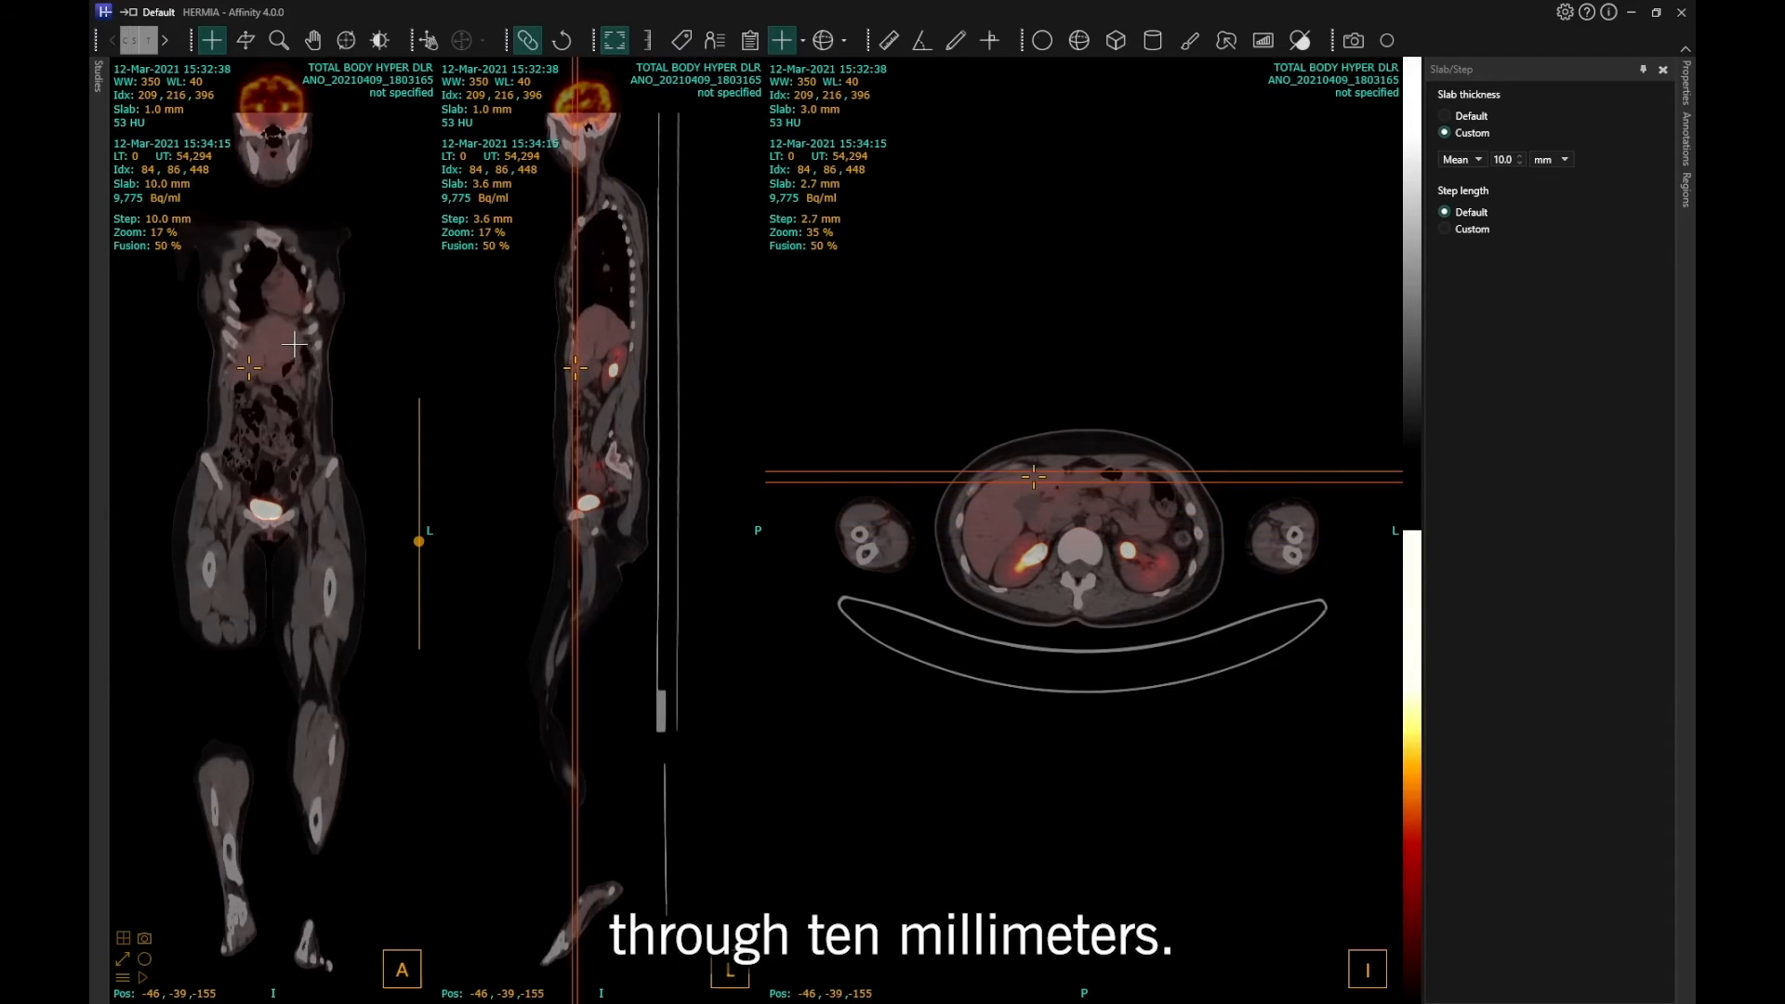
pyautogui.scroll(5, 296, 350)
pyautogui.keyDown('ctrl'); pyautogui.scroll(12, 299, 360); pyautogui.keyUp('ctrl')
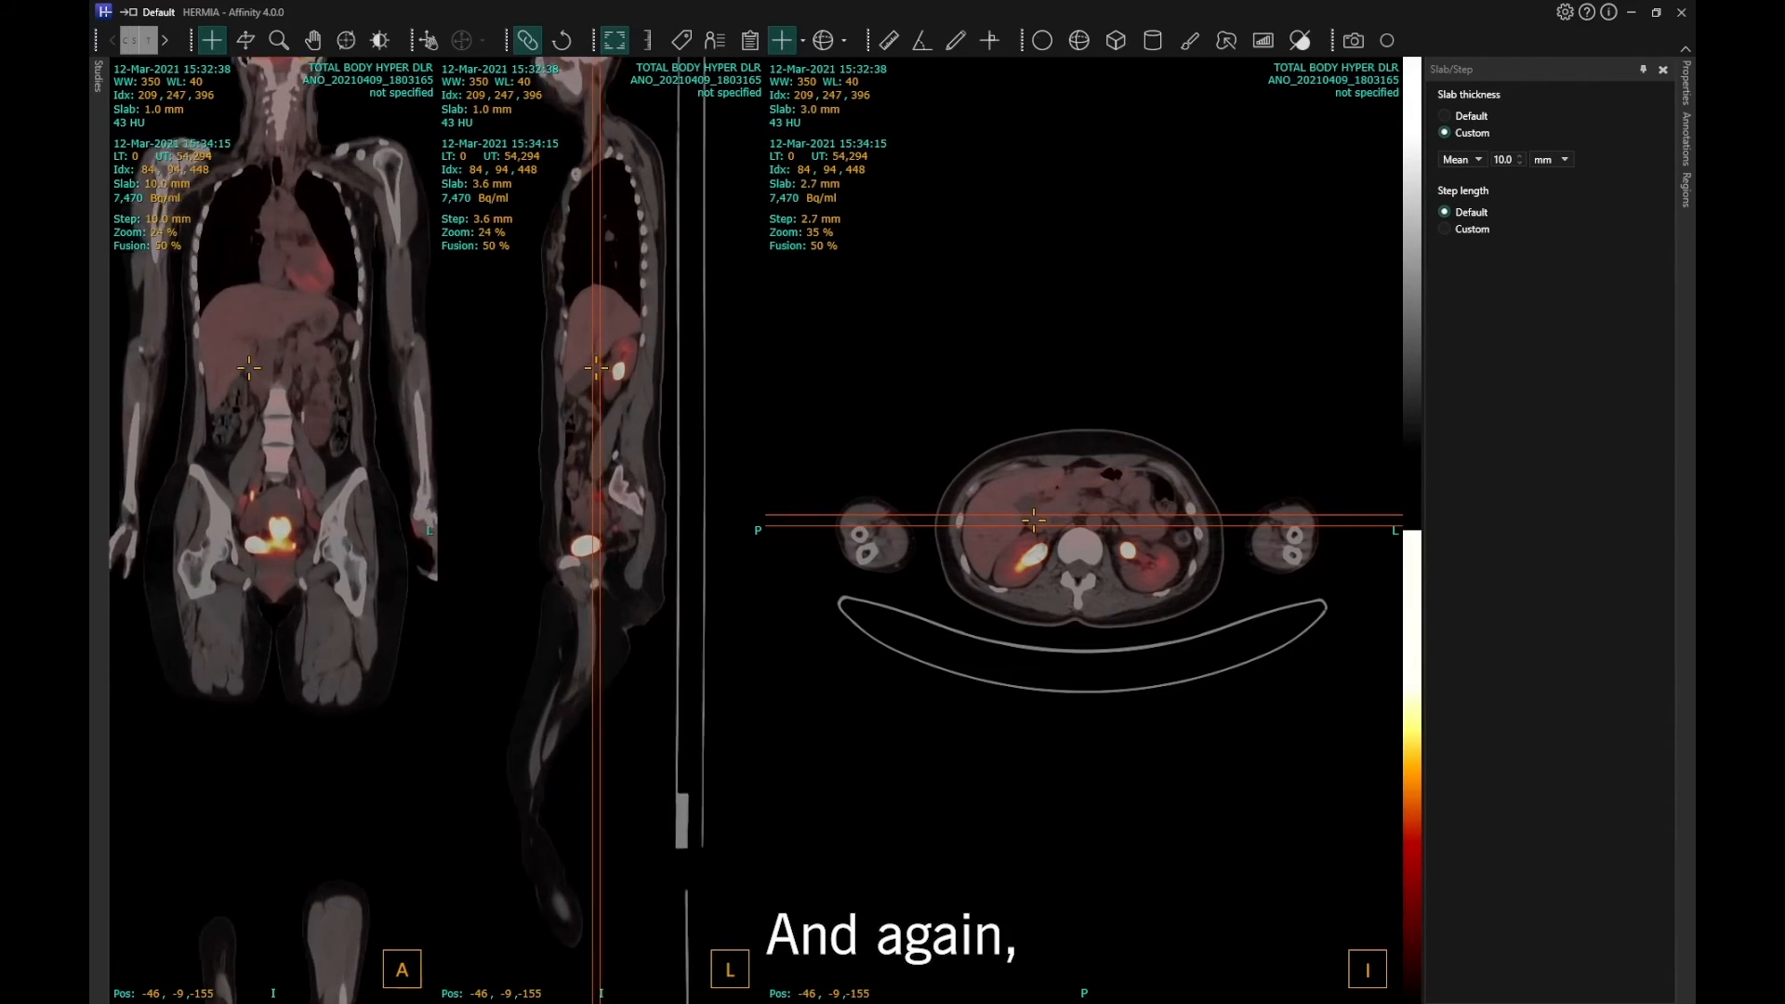
pyautogui.scroll(-1, 302, 365)
pyautogui.scroll(-3, 303, 365)
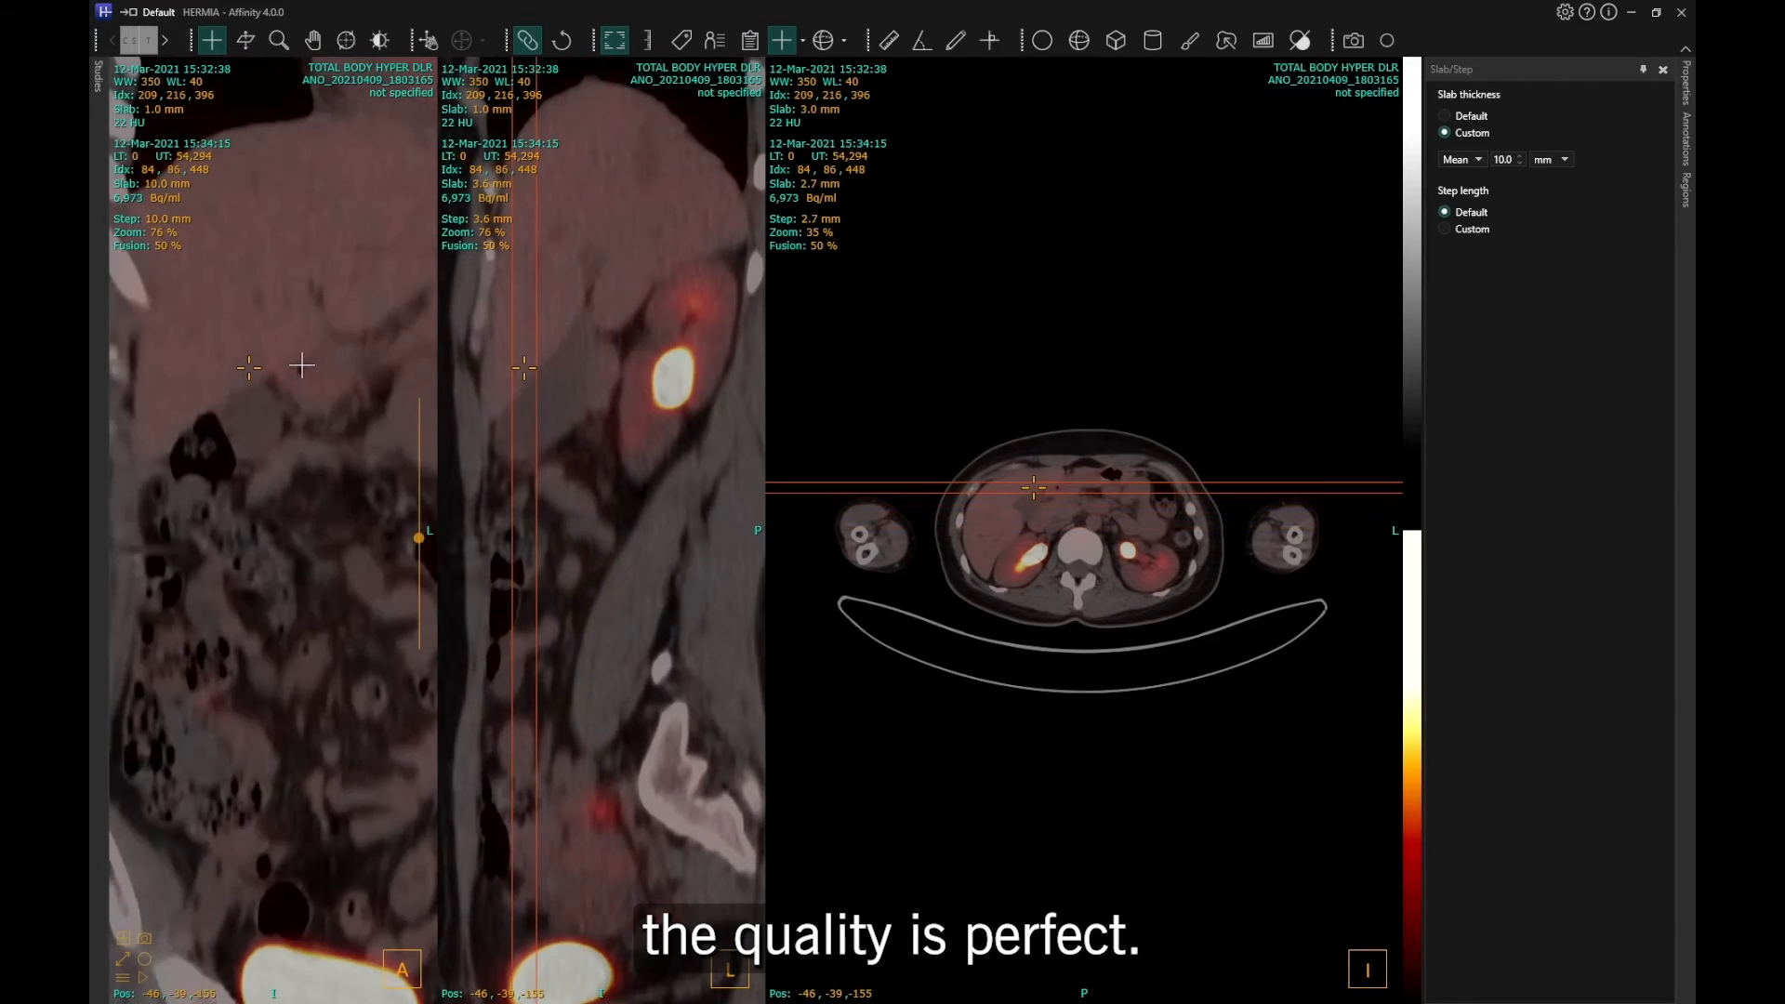
pyautogui.scroll(4, 302, 366)
pyautogui.scroll(1, 303, 365)
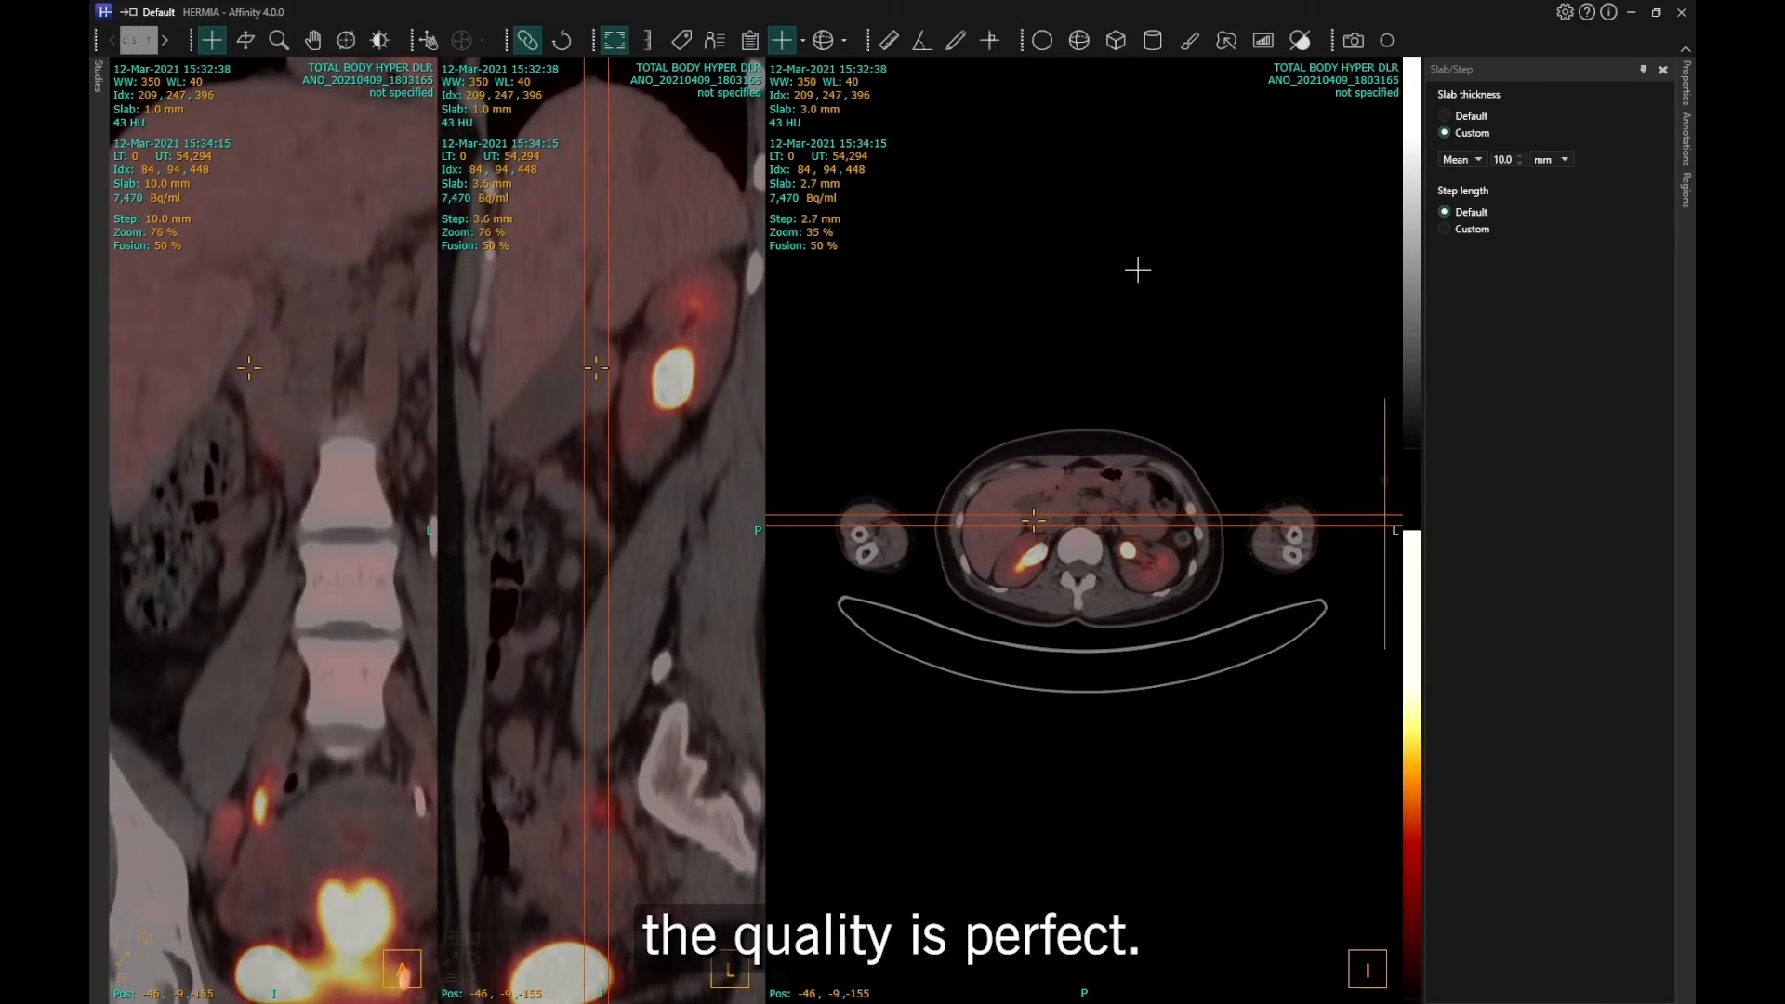
# - Try the MIP and MinIP projections on the 10 mm coronal slab and inspect the pelvic uptake up close
pyautogui.click(1463, 160)
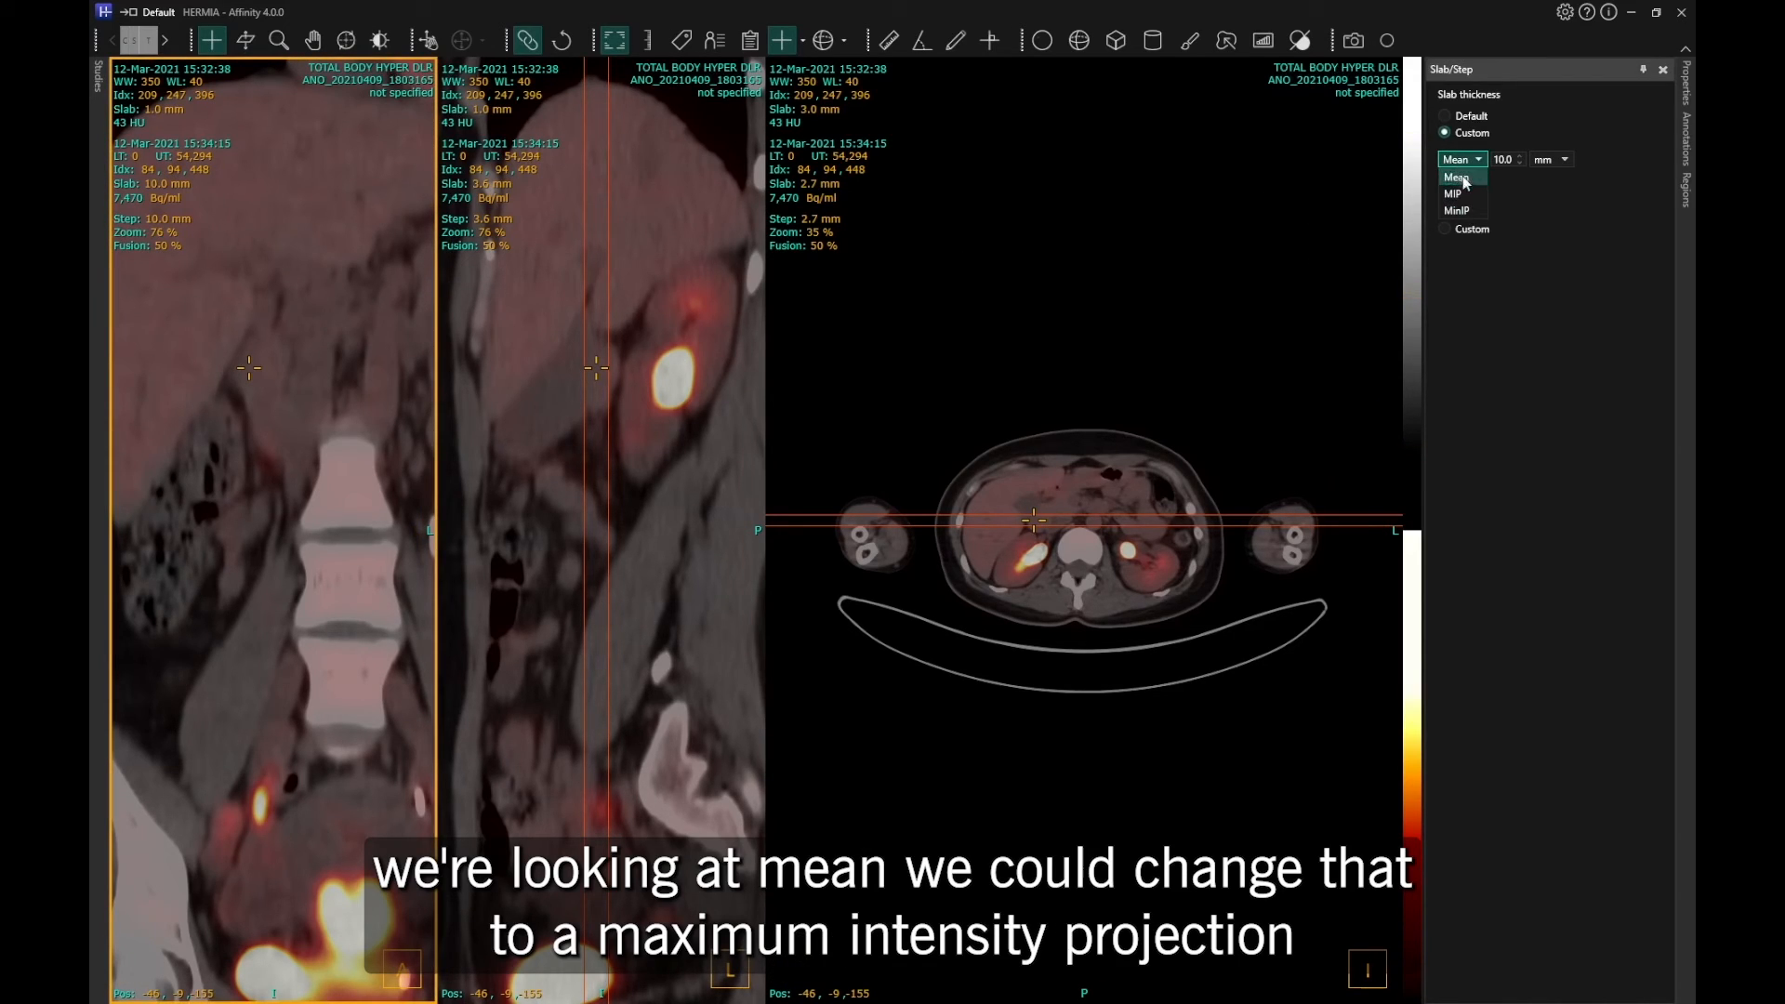
pyautogui.click(1455, 195)
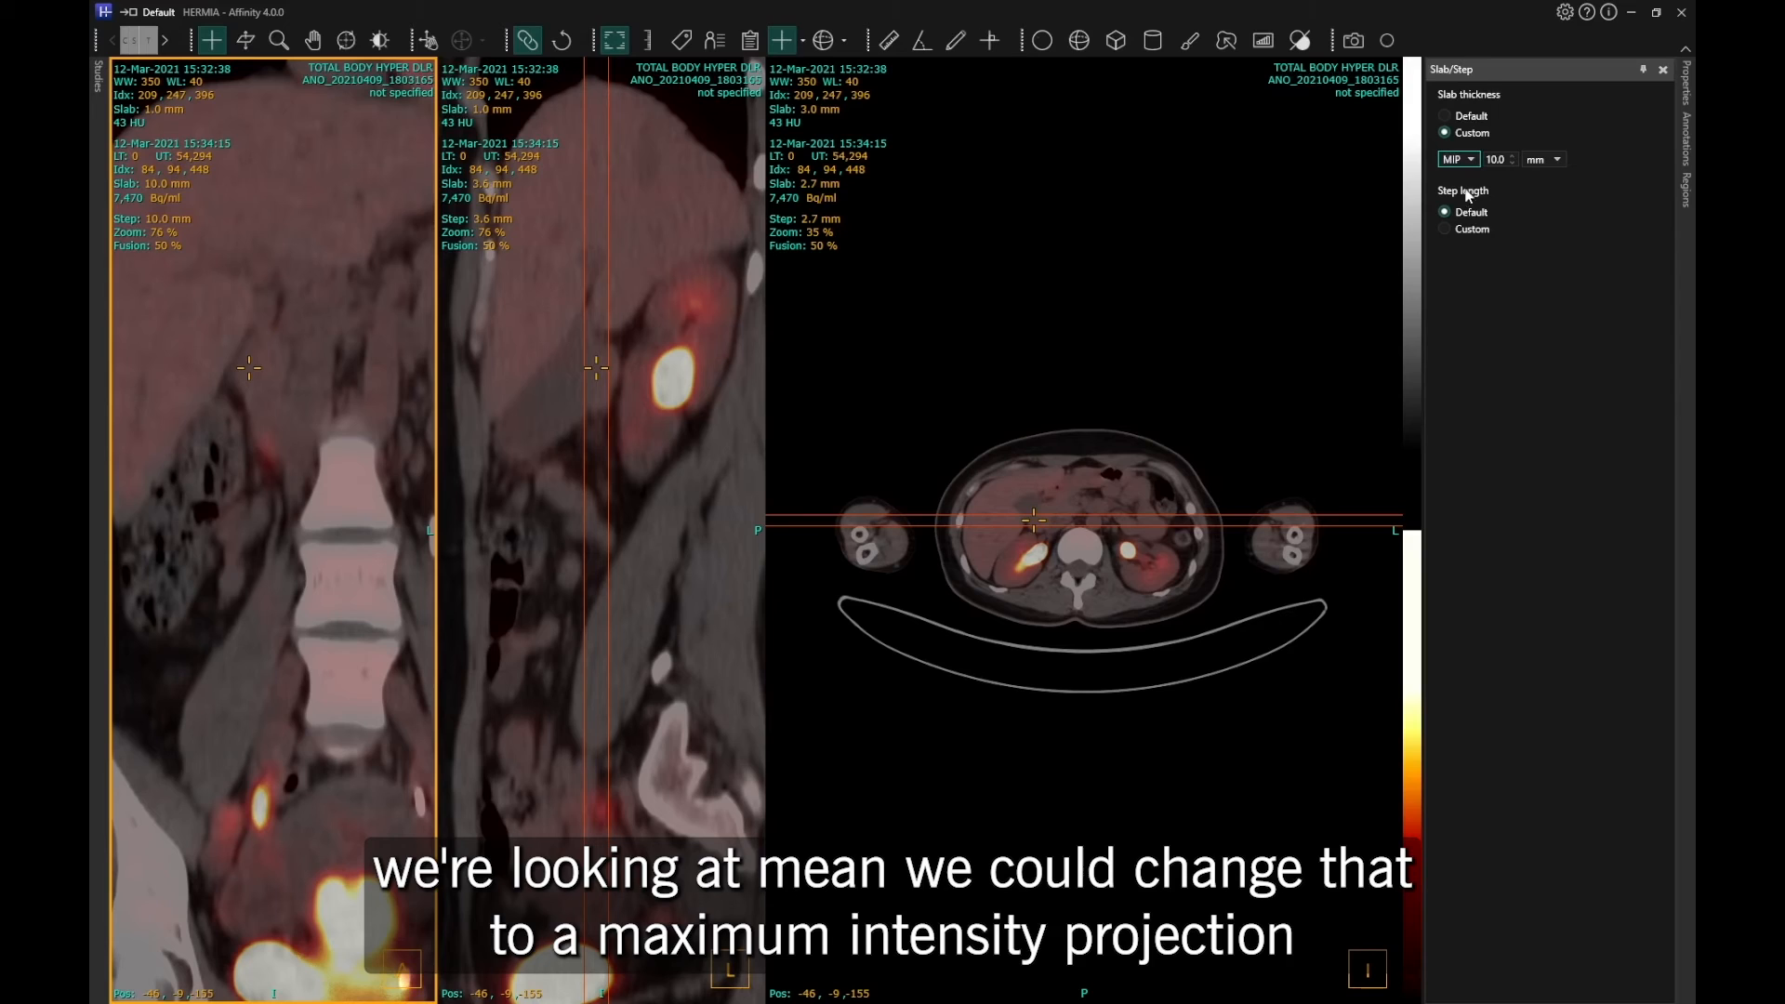
pyautogui.click(1458, 160)
pyautogui.click(1465, 213)
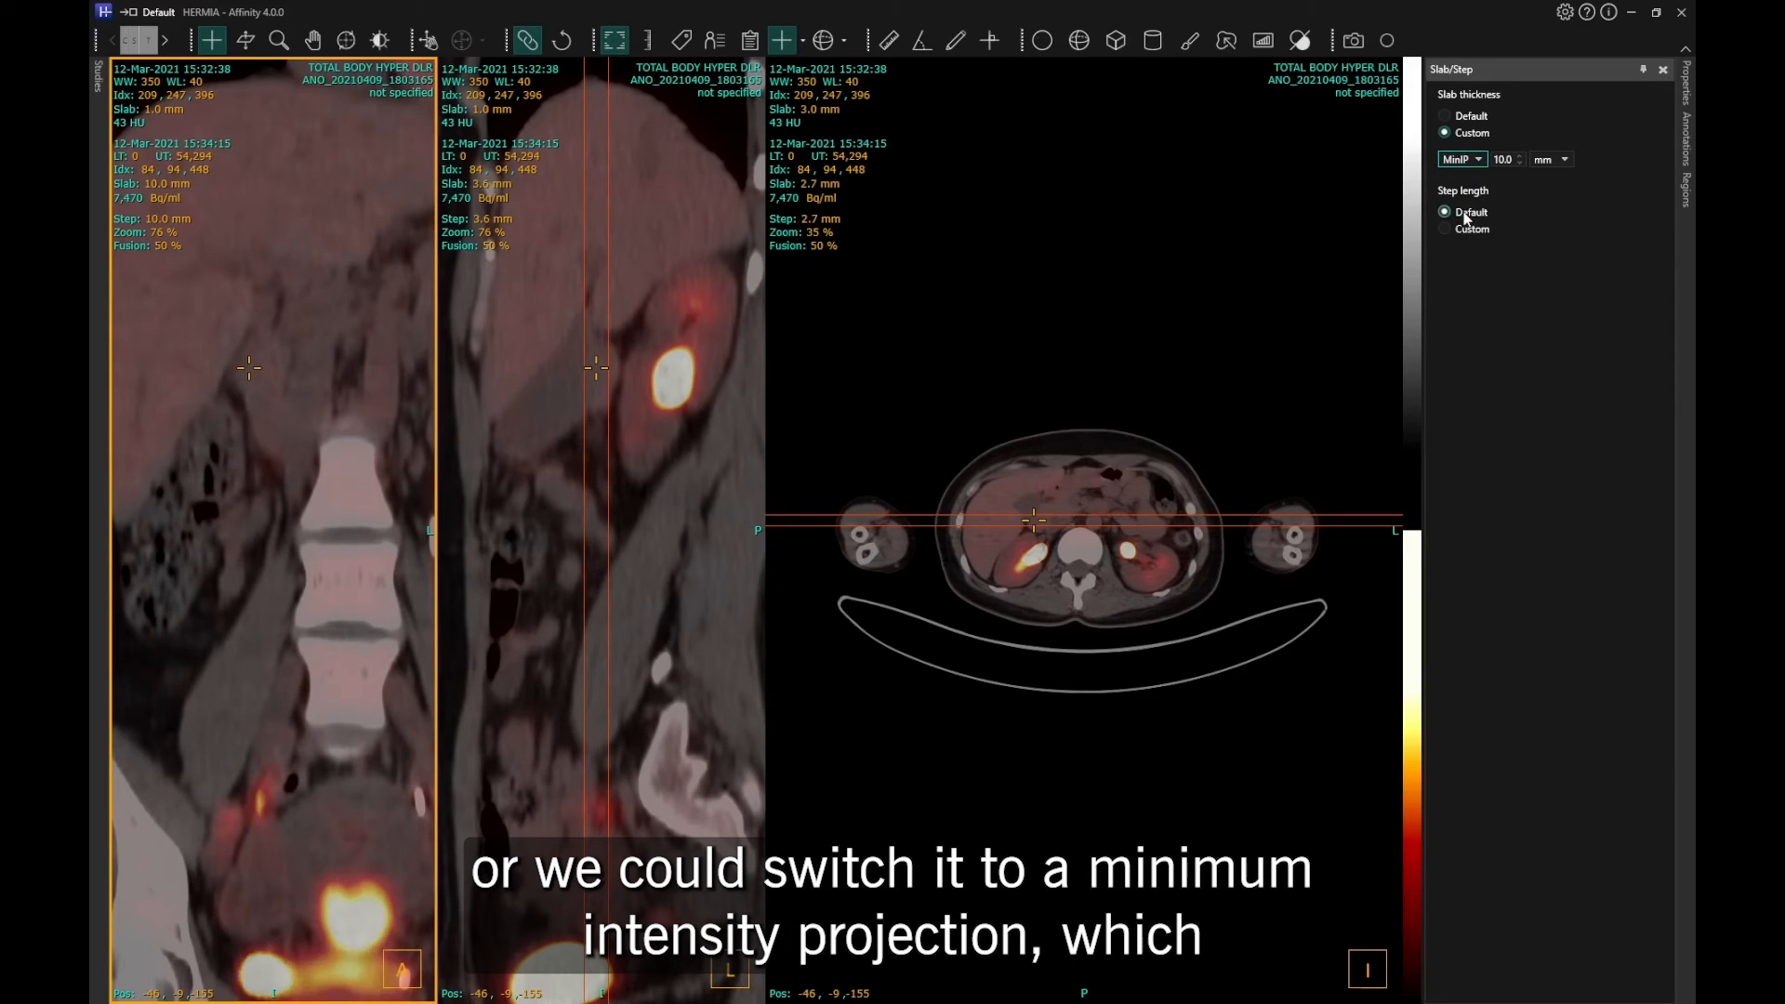
pyautogui.moveTo(373, 907); pyautogui.dragTo(353, 696, button='middle')
pyautogui.keyDown('ctrl'); pyautogui.scroll(2, 328, 725); pyautogui.keyUp('ctrl')
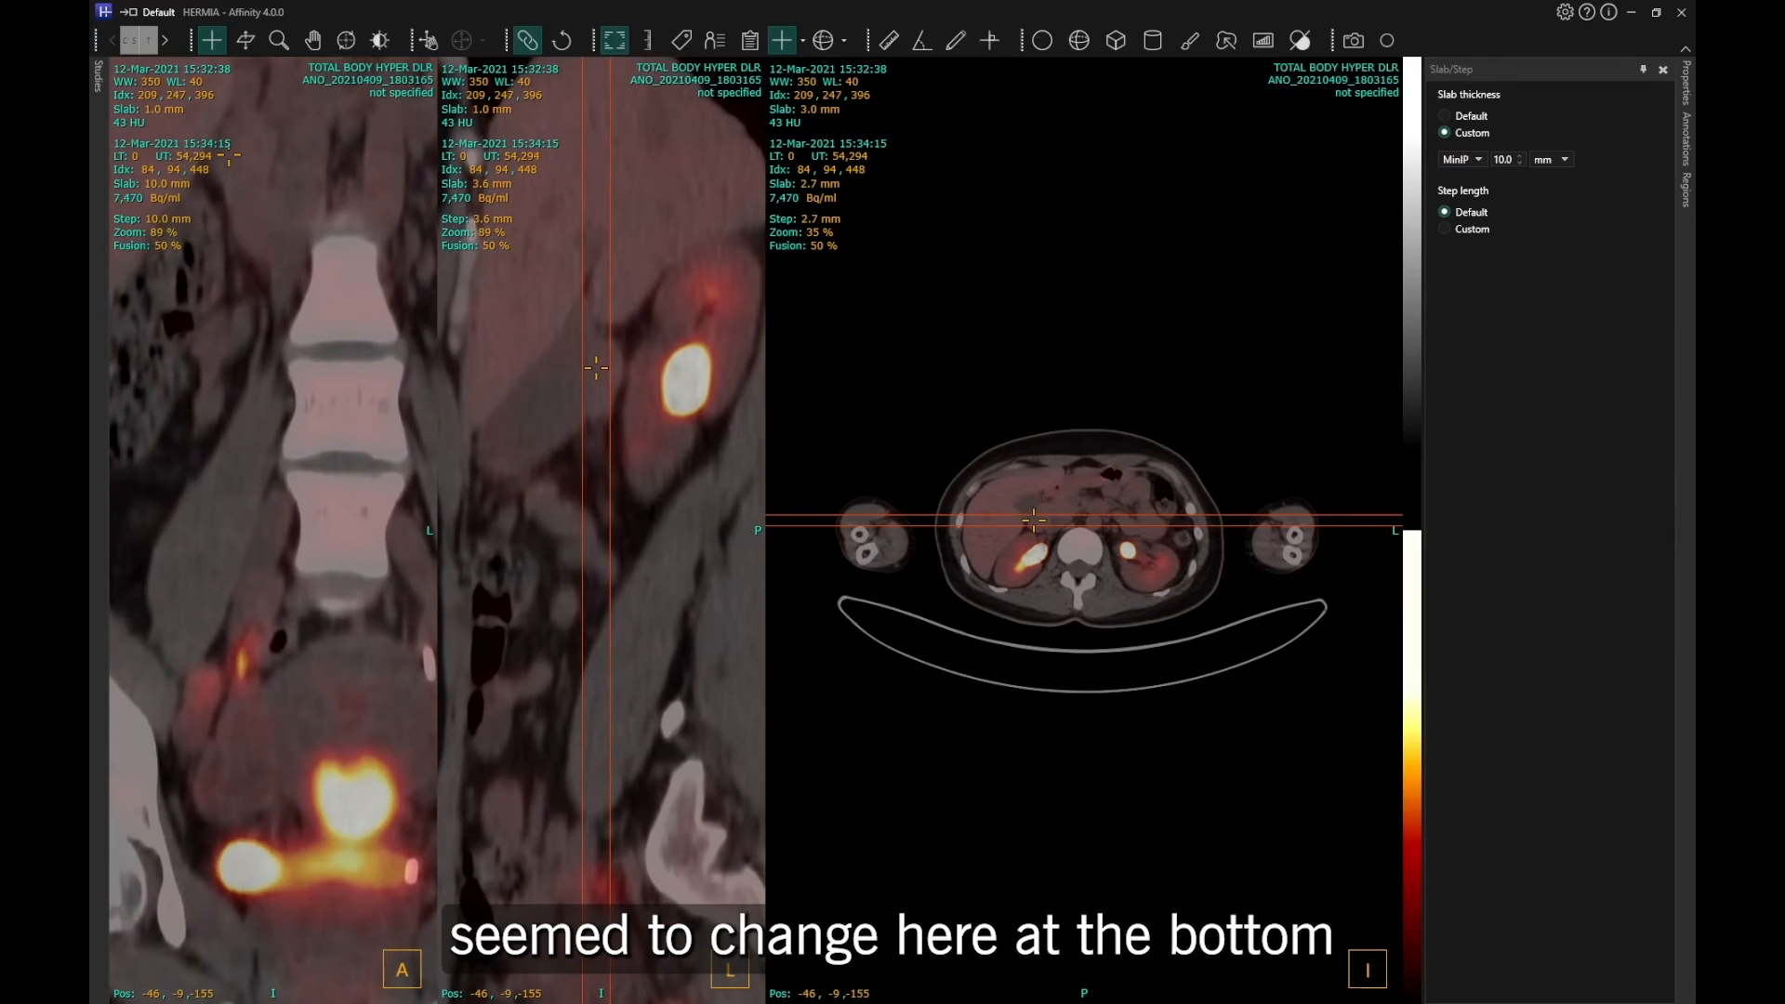
pyautogui.keyDown('ctrl'); pyautogui.scroll(-1, 327, 725); pyautogui.keyUp('ctrl')
# - Set the coronal slab's projection back to Mean and reset the views to their default zoom, position and PET windowing
pyautogui.click(1461, 160)
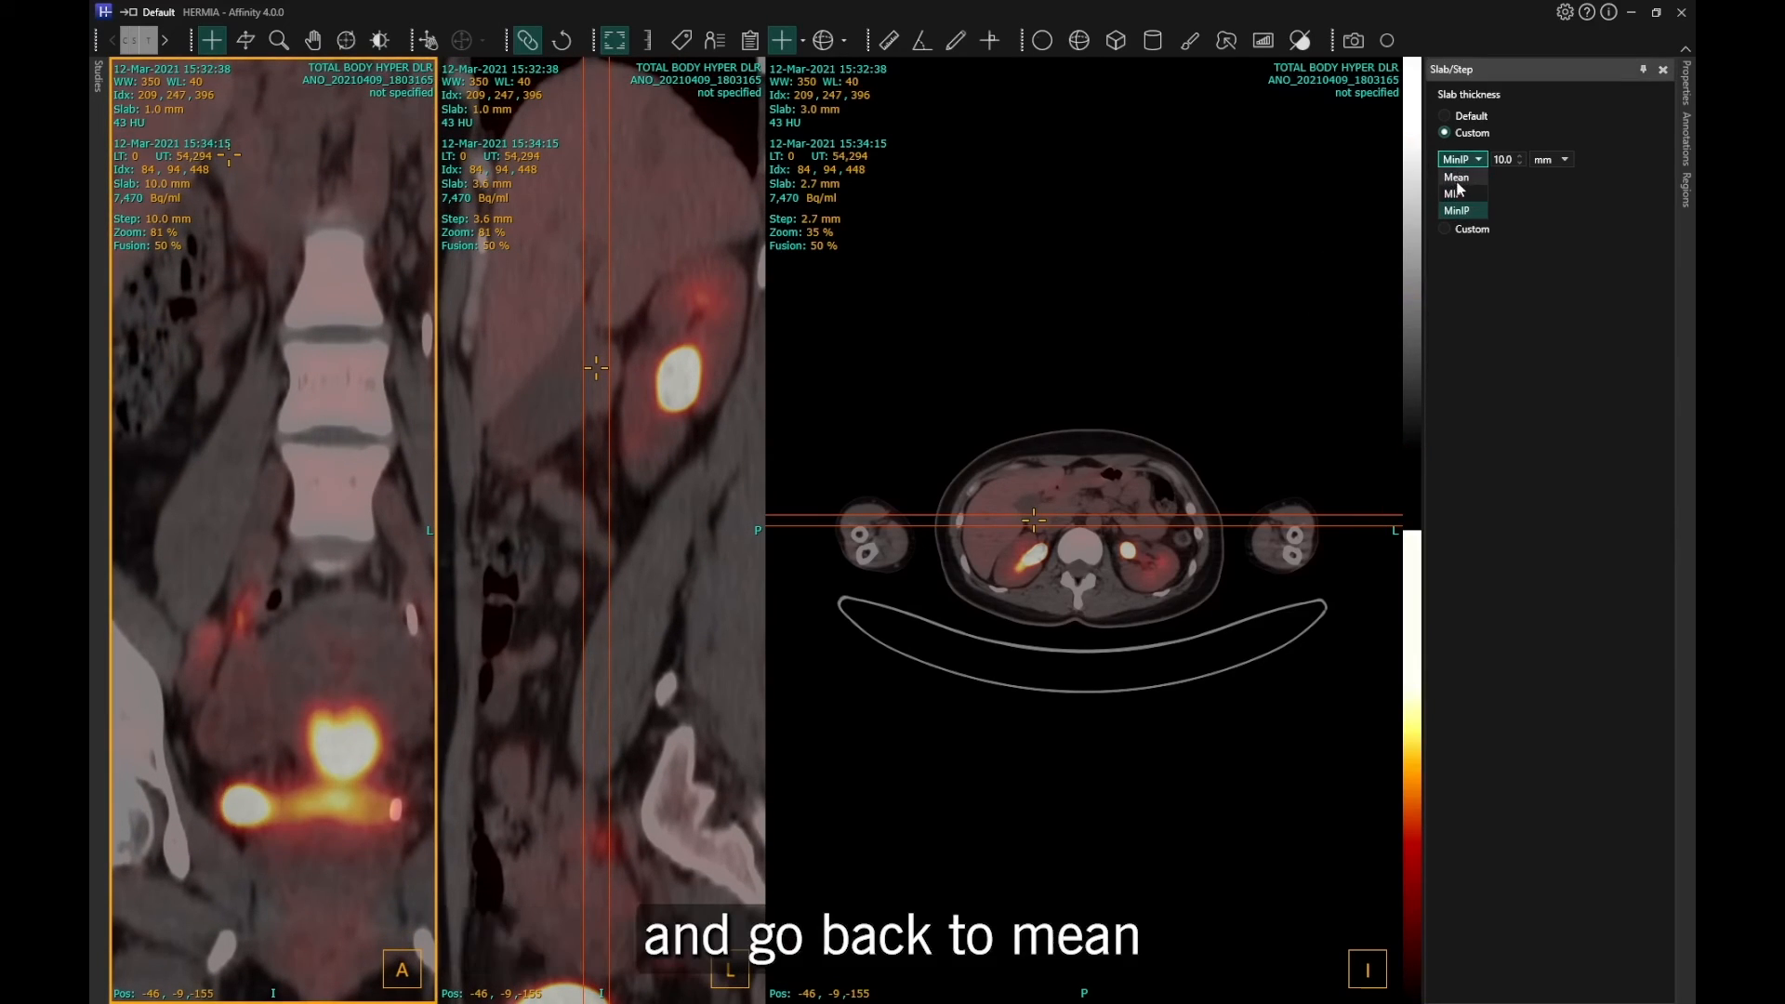
pyautogui.click(1457, 181)
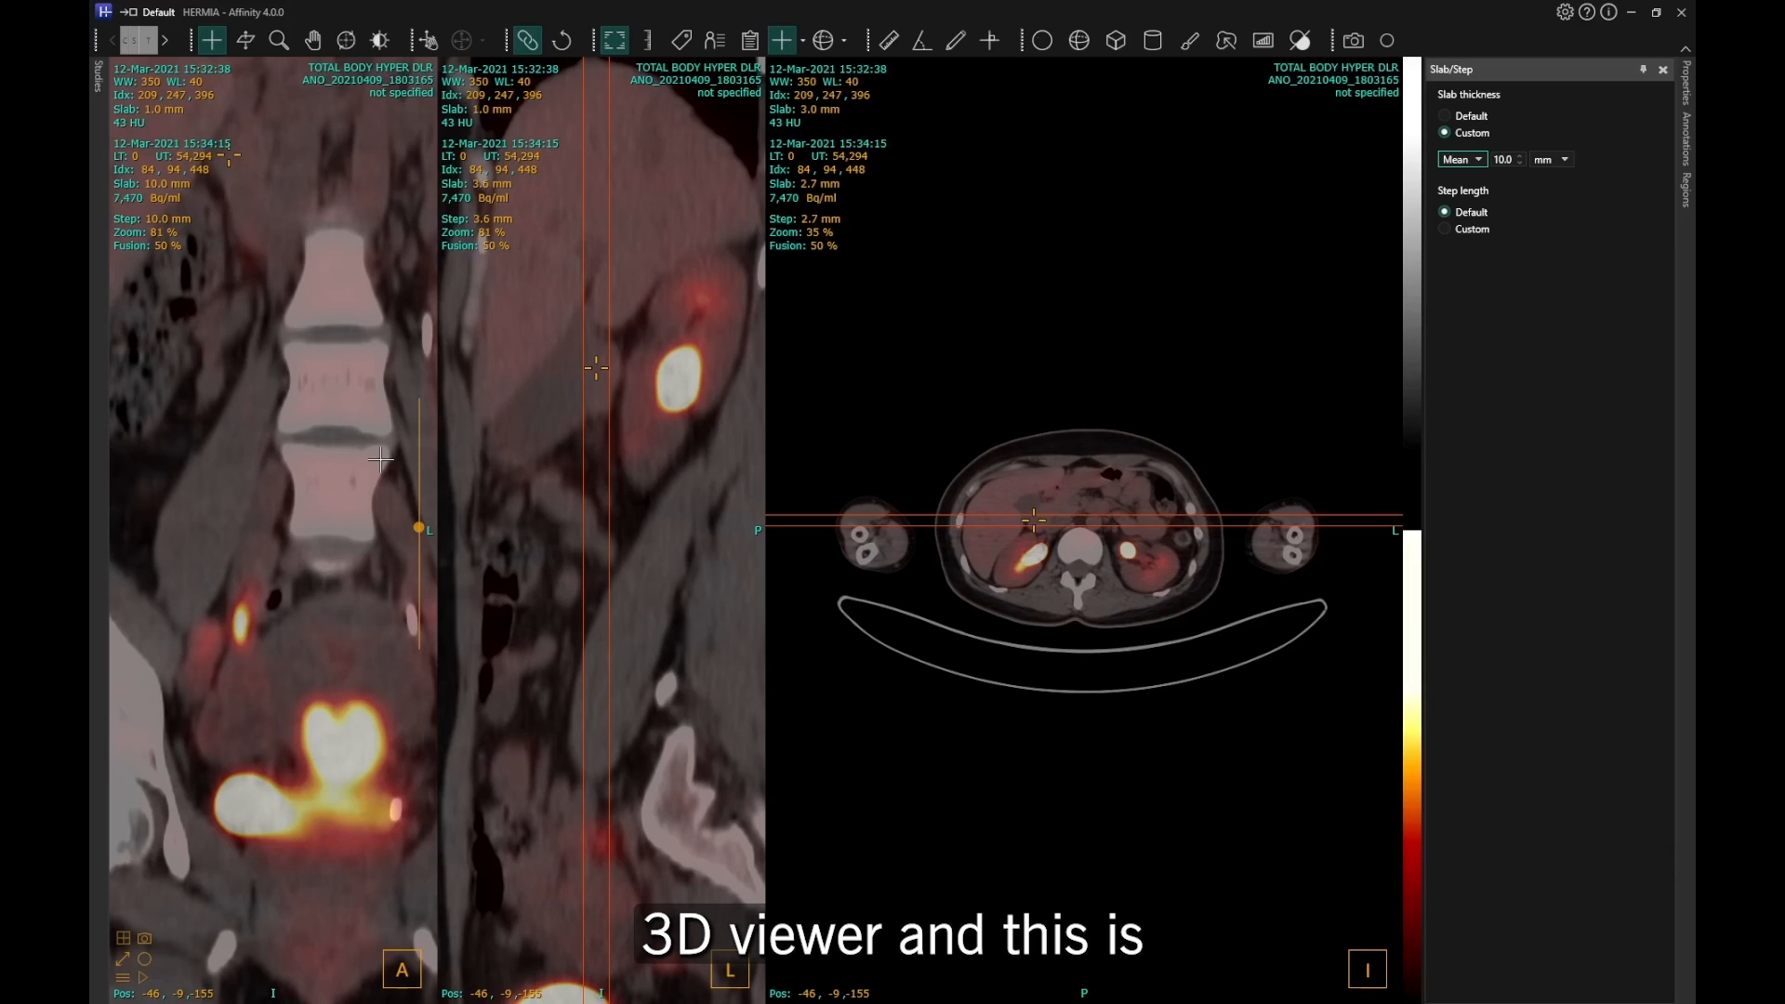
pyautogui.press('r')
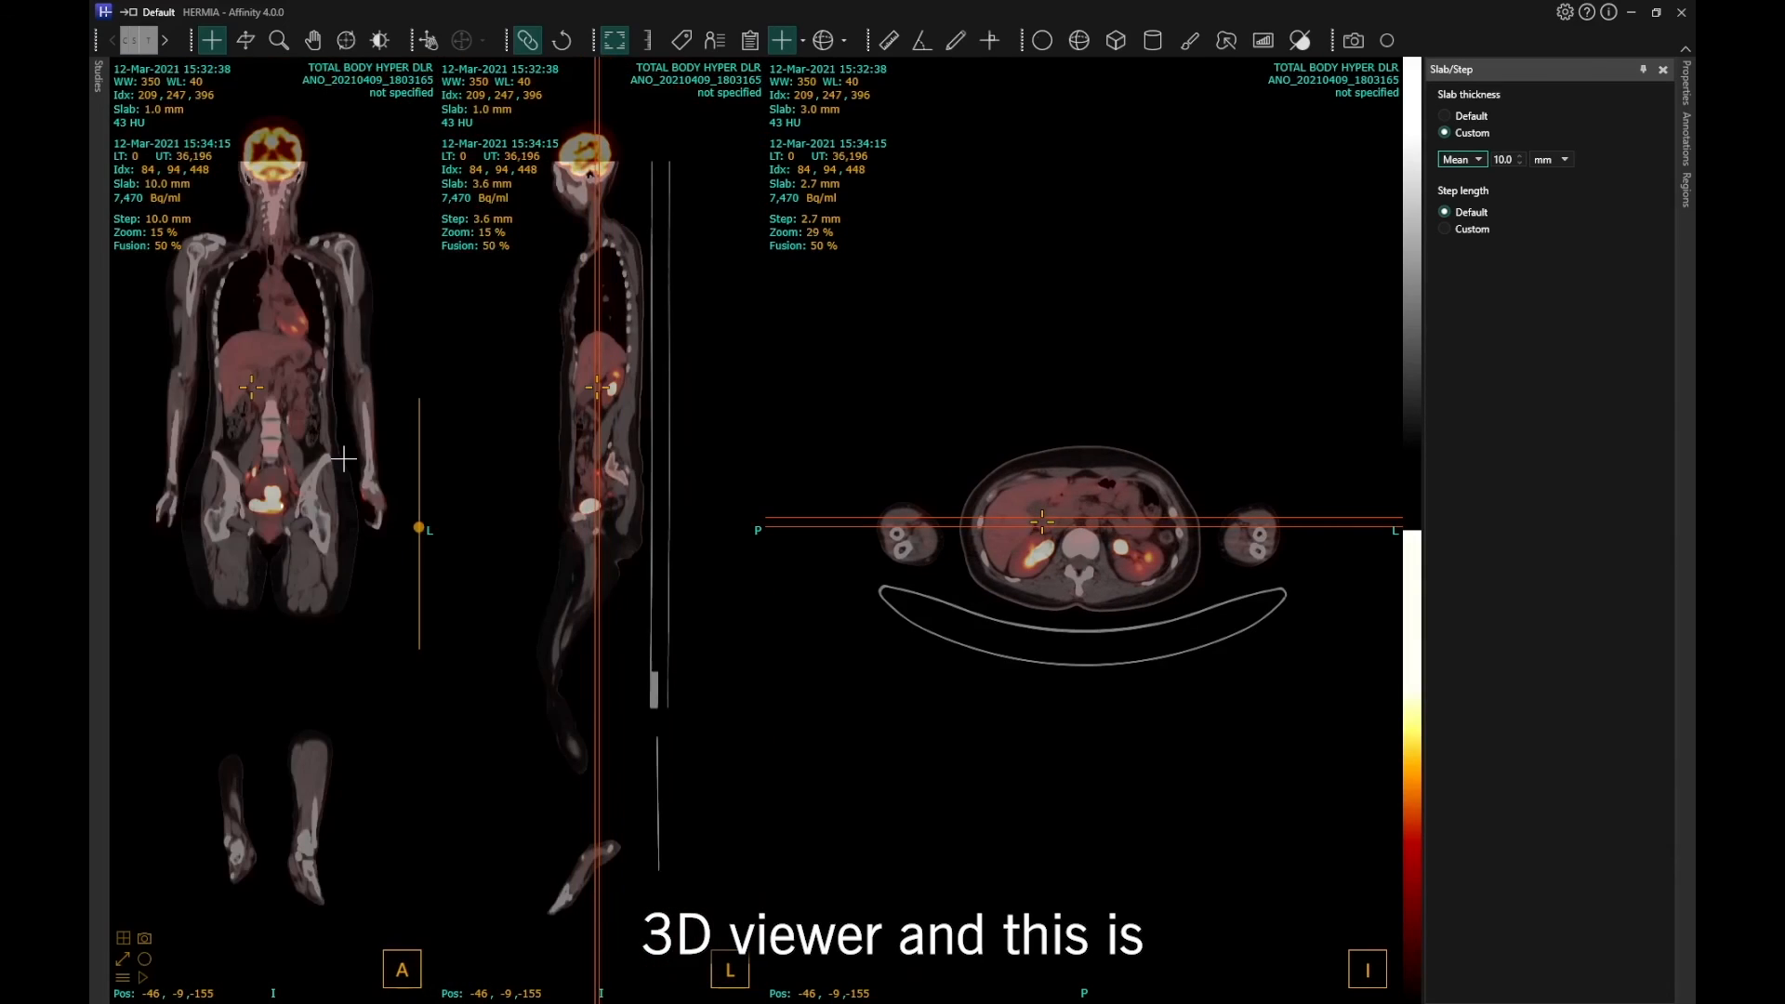